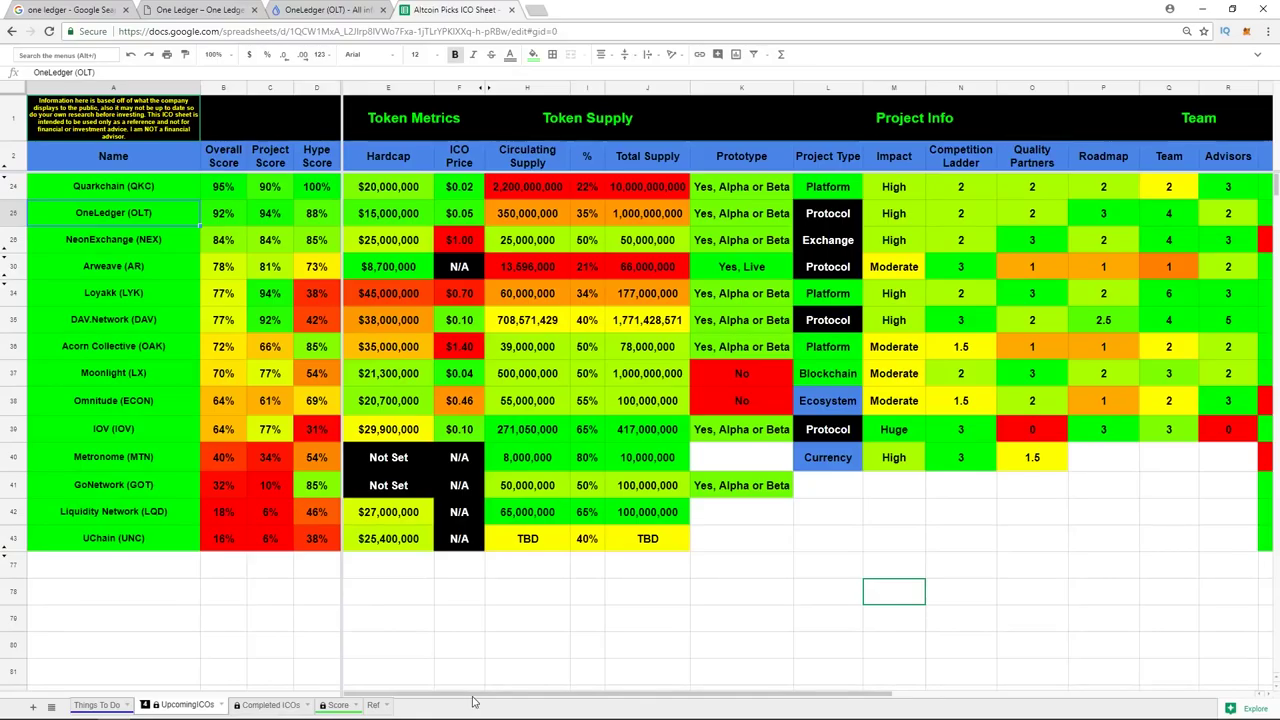
Step: Scroll right across the team, participation, hype and date columns, then switch to the OneLedger homepage
{"action": "left_click_drag", "start_coordinate": [474, 702], "coordinate": [813, 716]}
{"action": "left_click_drag", "start_coordinate": [1087, 697], "coordinate": [1124, 698]}
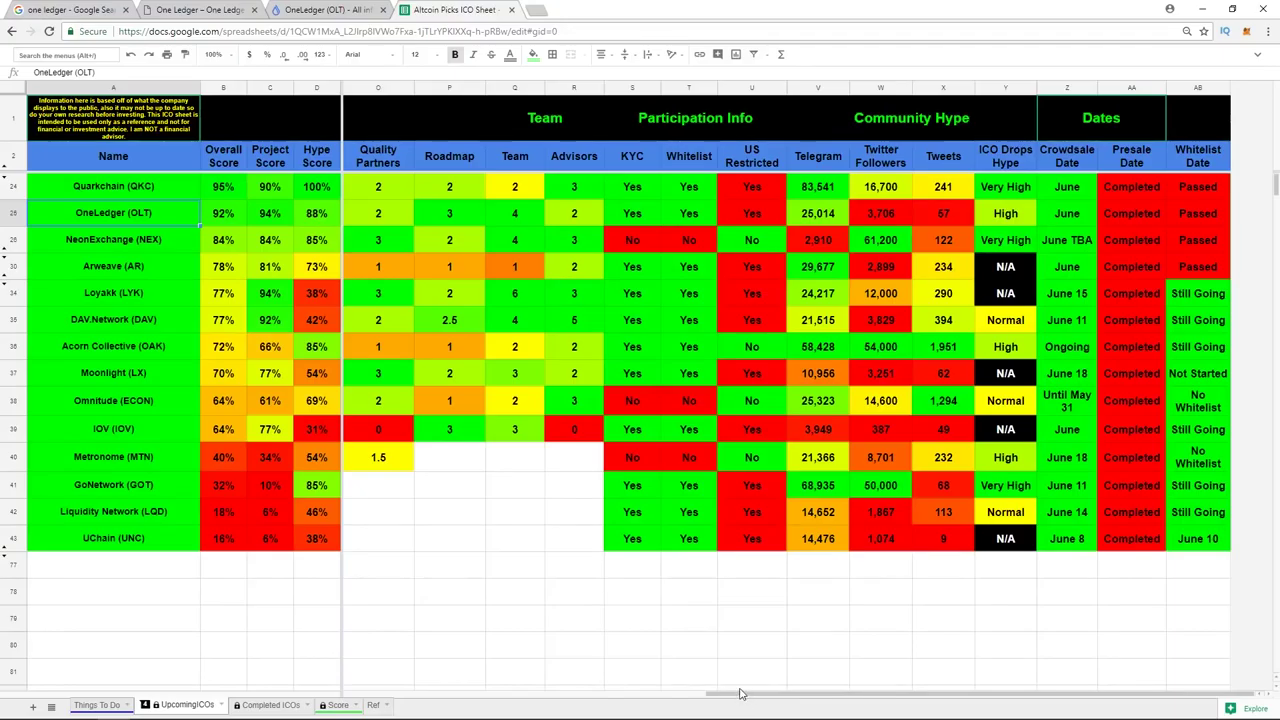
{"action": "key", "text": "ctrl+2"}
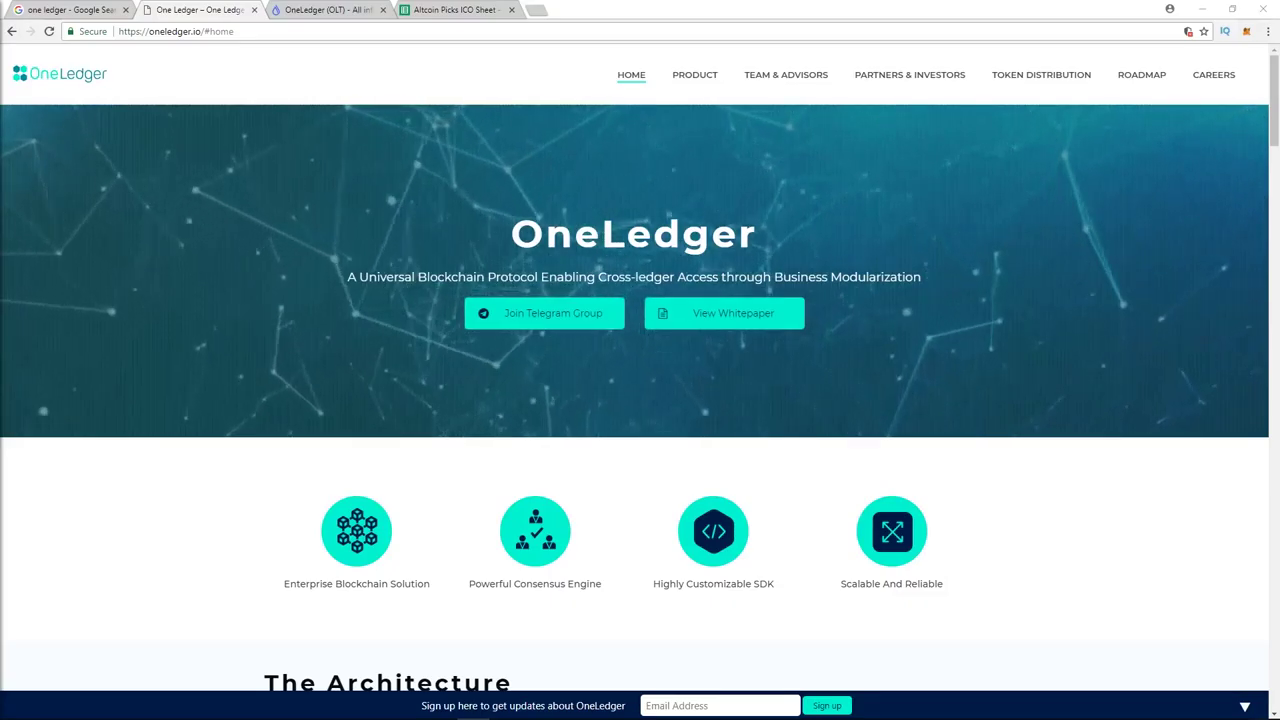
Step: Switch to the OneLedger (OLT) ICO Drops page to review its hardcap and price
{"action": "left_click", "coordinate": [314, 12]}
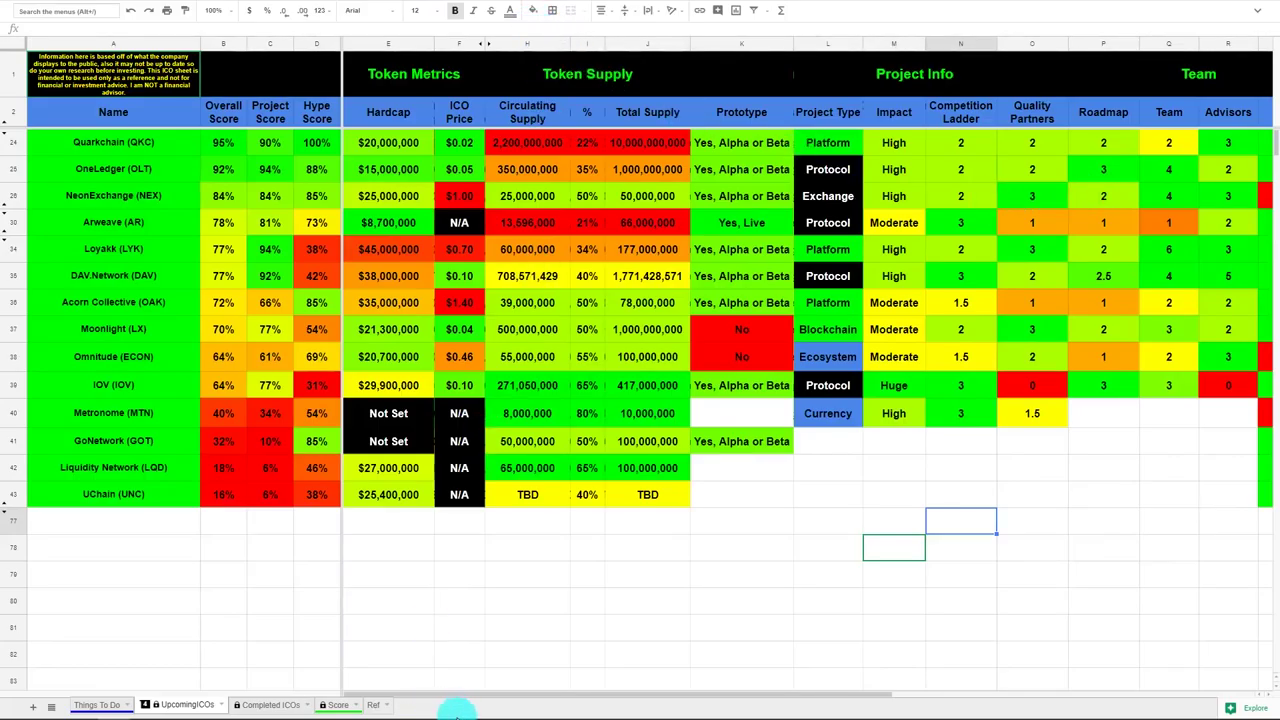
{"action": "left_click", "coordinate": [441, 707]}
{"action": "left_click", "coordinate": [320, 10]}
{"action": "scroll", "coordinate": [312, 570], "scroll_direction": "down", "scroll_amount": 3}
{"action": "scroll", "coordinate": [331, 451], "scroll_direction": "down", "scroll_amount": 6}
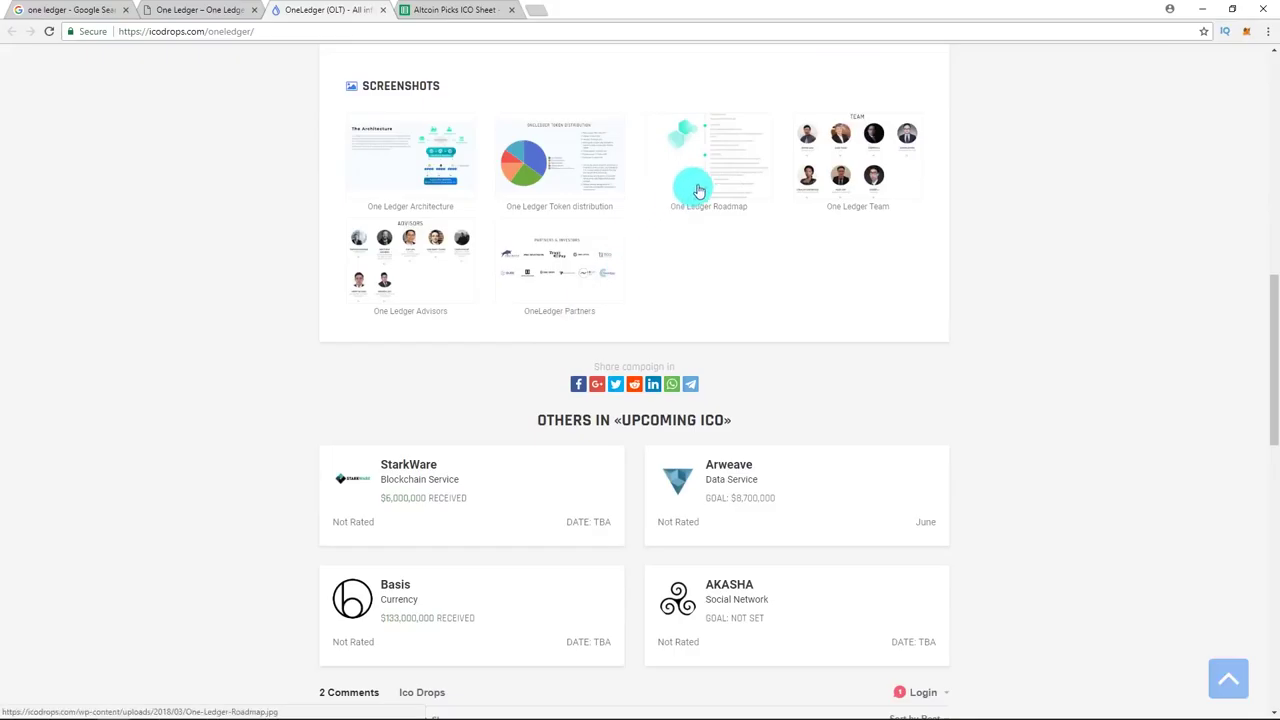
{"action": "left_click", "coordinate": [712, 172]}
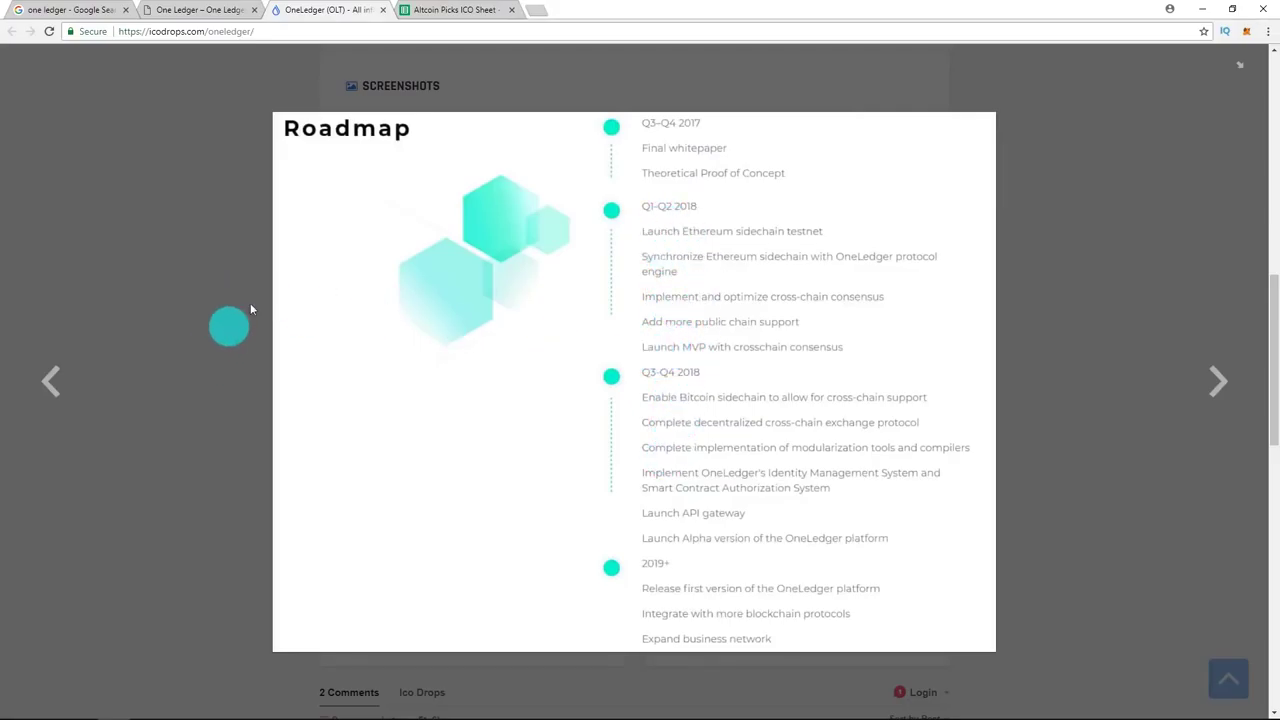
{"action": "left_click", "coordinate": [470, 9]}
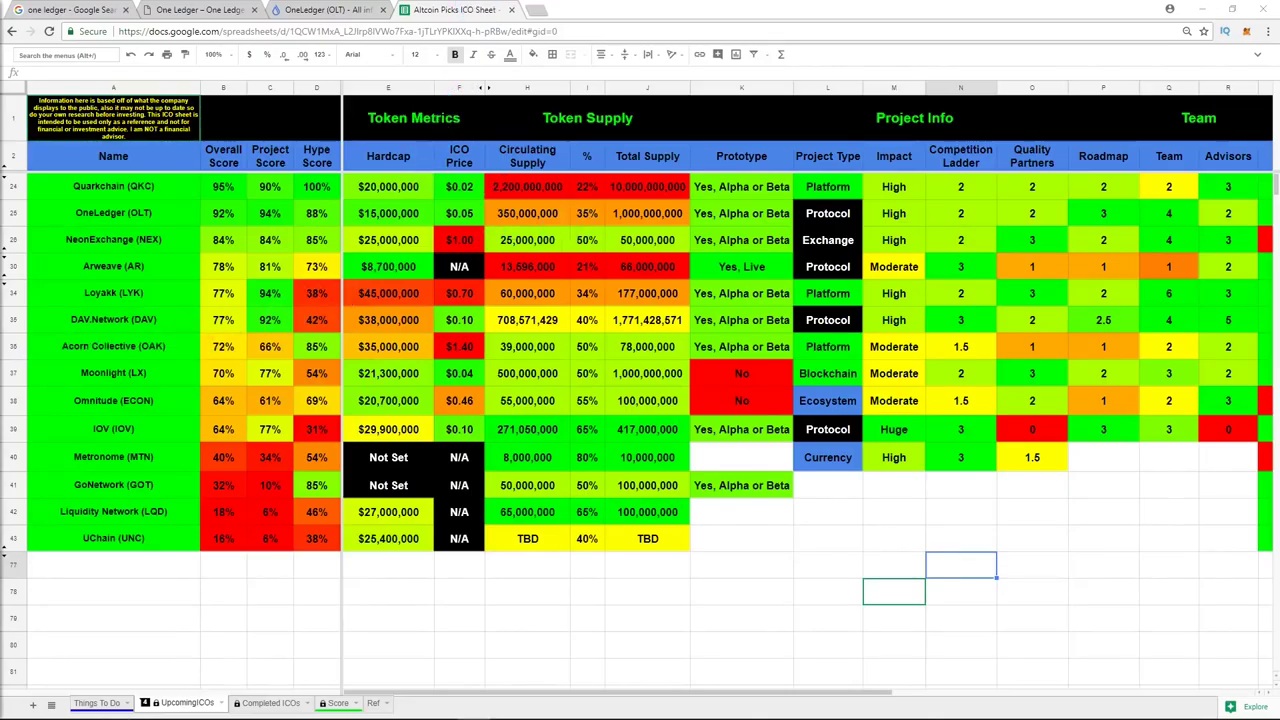
{"action": "left_click", "coordinate": [322, 10]}
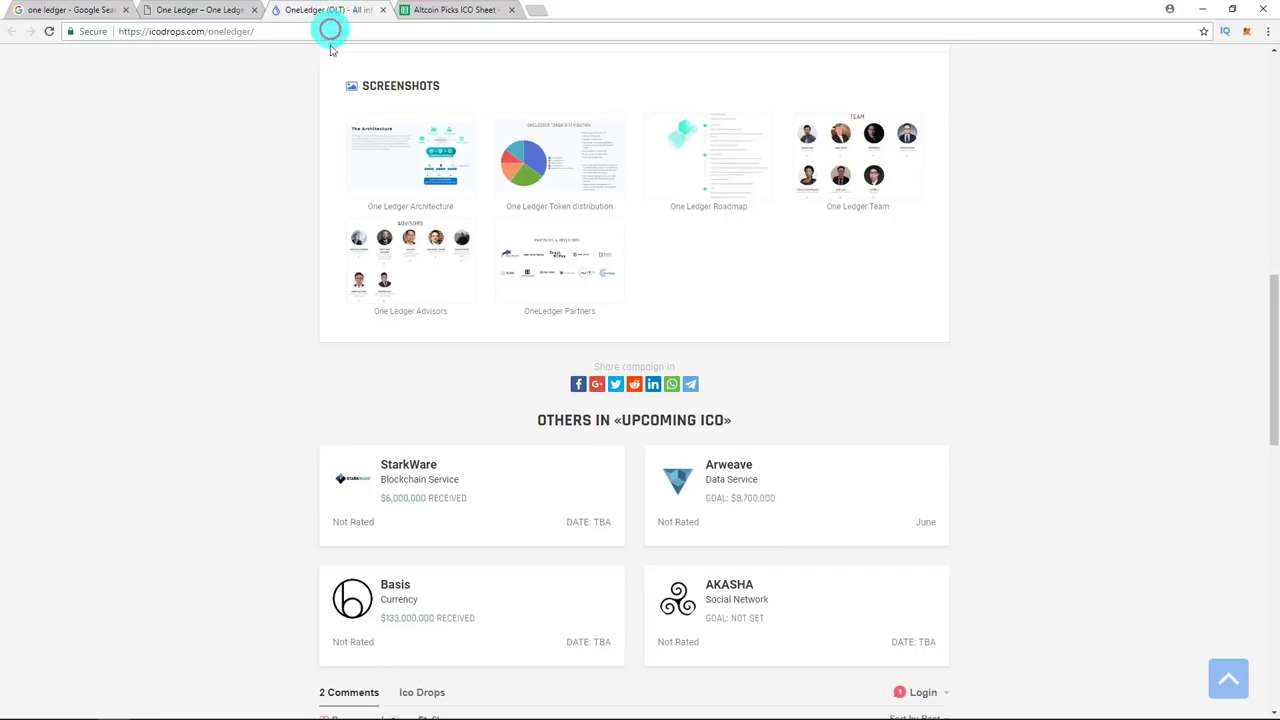
{"action": "left_click", "coordinate": [834, 173]}
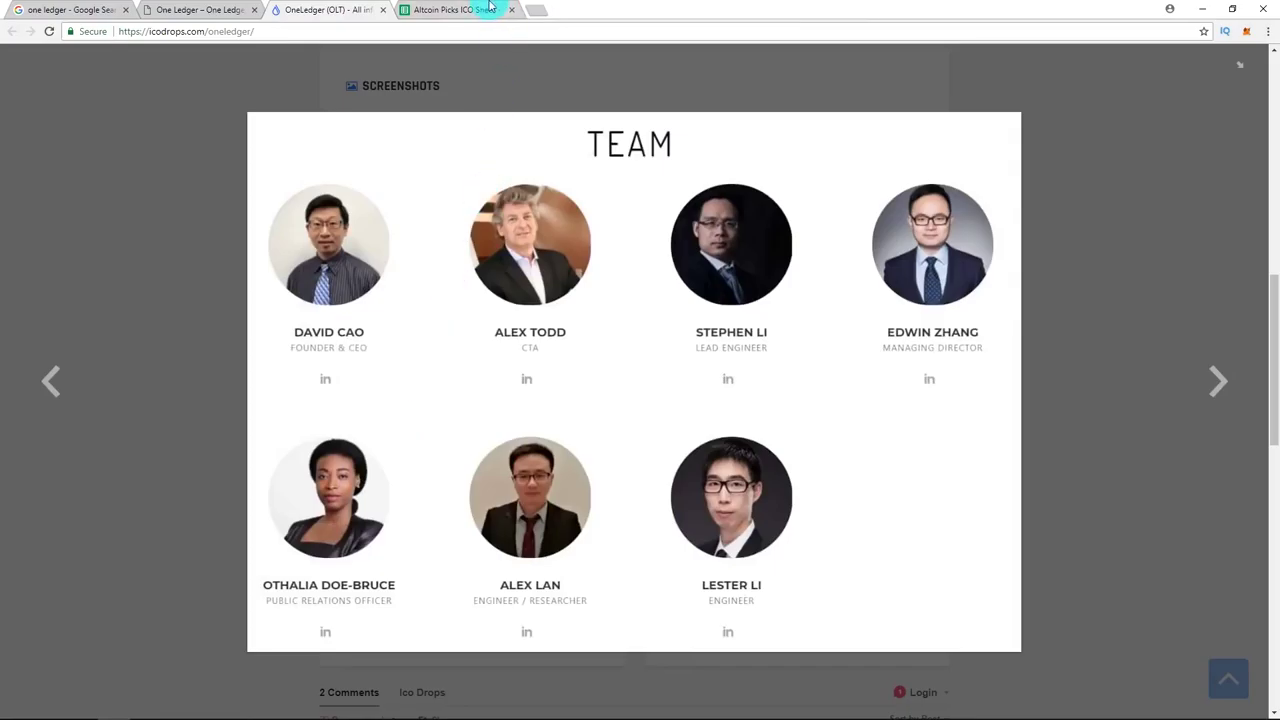
{"action": "left_click", "coordinate": [138, 293]}
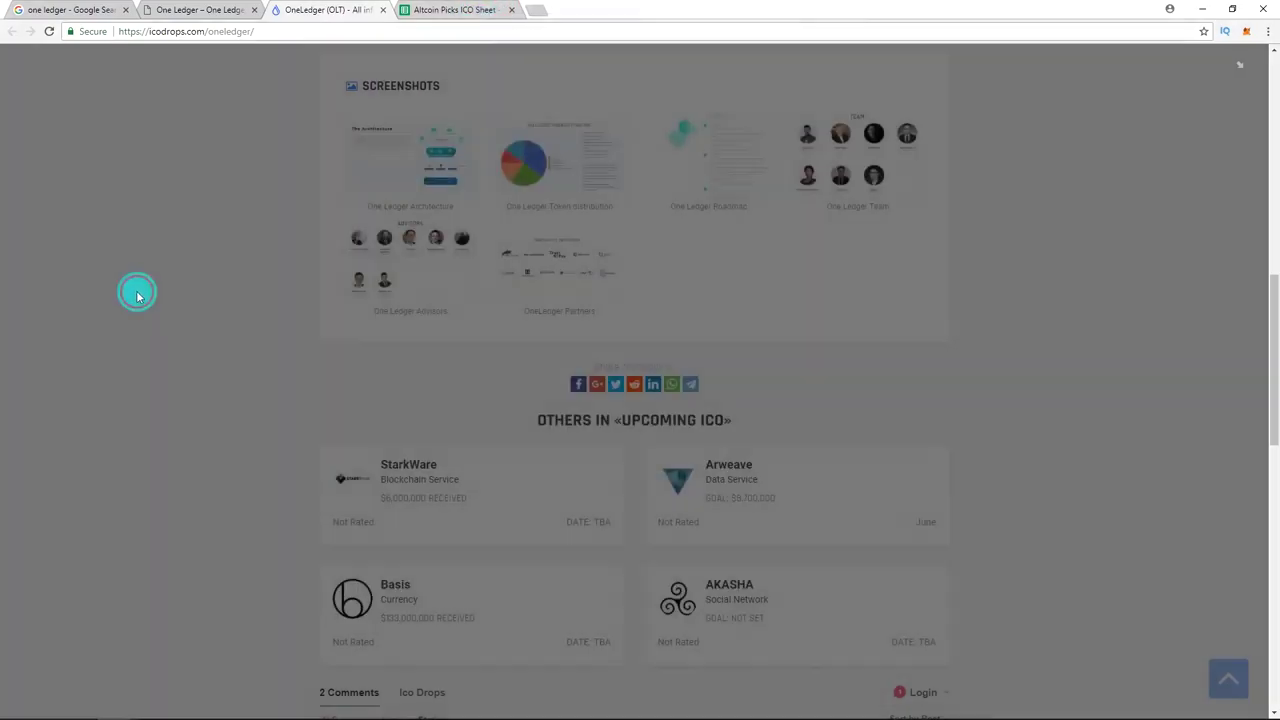
{"action": "scroll", "coordinate": [295, 340], "scroll_direction": "up", "scroll_amount": 2}
{"action": "scroll", "coordinate": [300, 340], "scroll_direction": "up", "scroll_amount": 3}
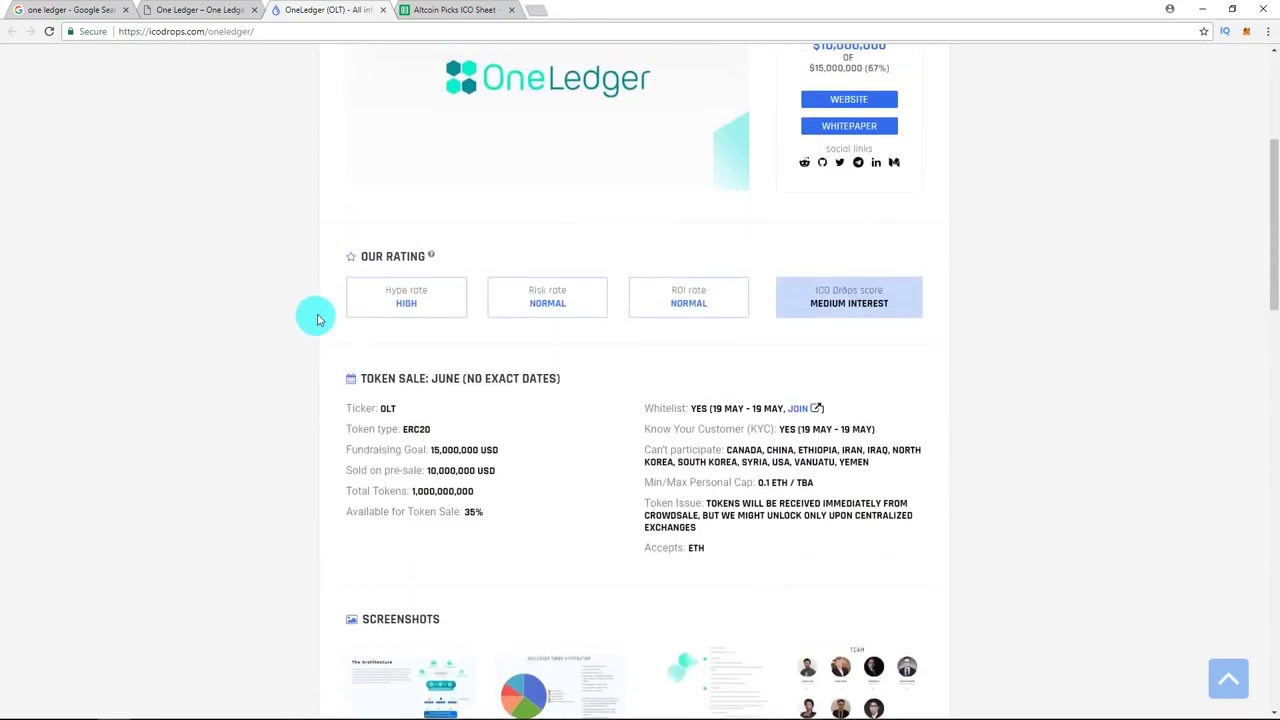
{"action": "double_click", "coordinate": [384, 302]}
{"action": "left_click", "coordinate": [458, 10]}
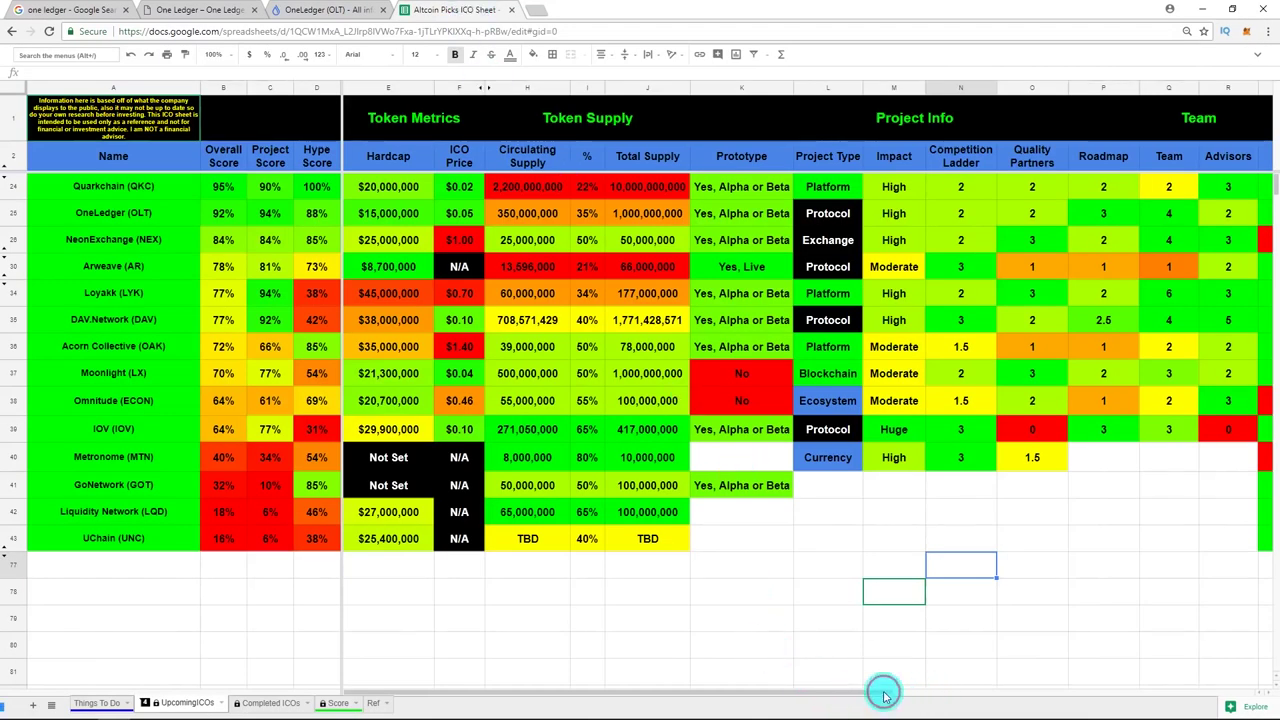
{"action": "left_click_drag", "start_coordinate": [893, 690], "coordinate": [1210, 697]}
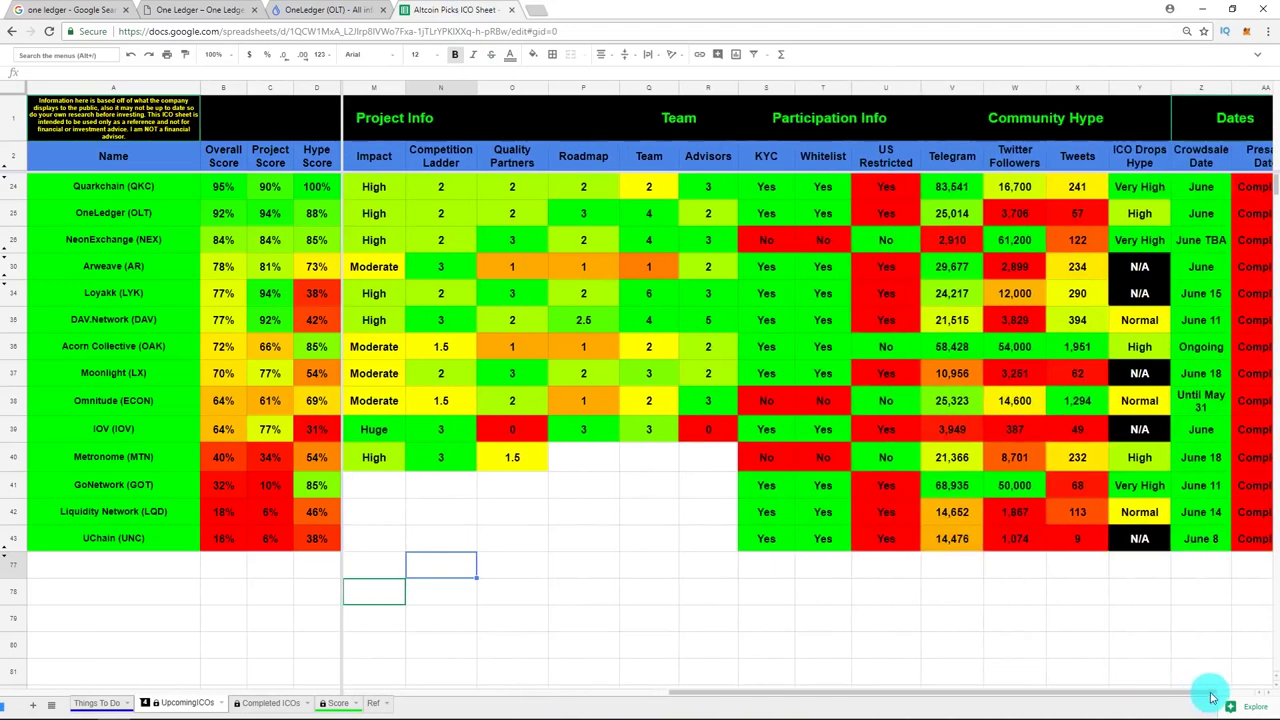
{"action": "left_click", "coordinate": [1138, 220]}
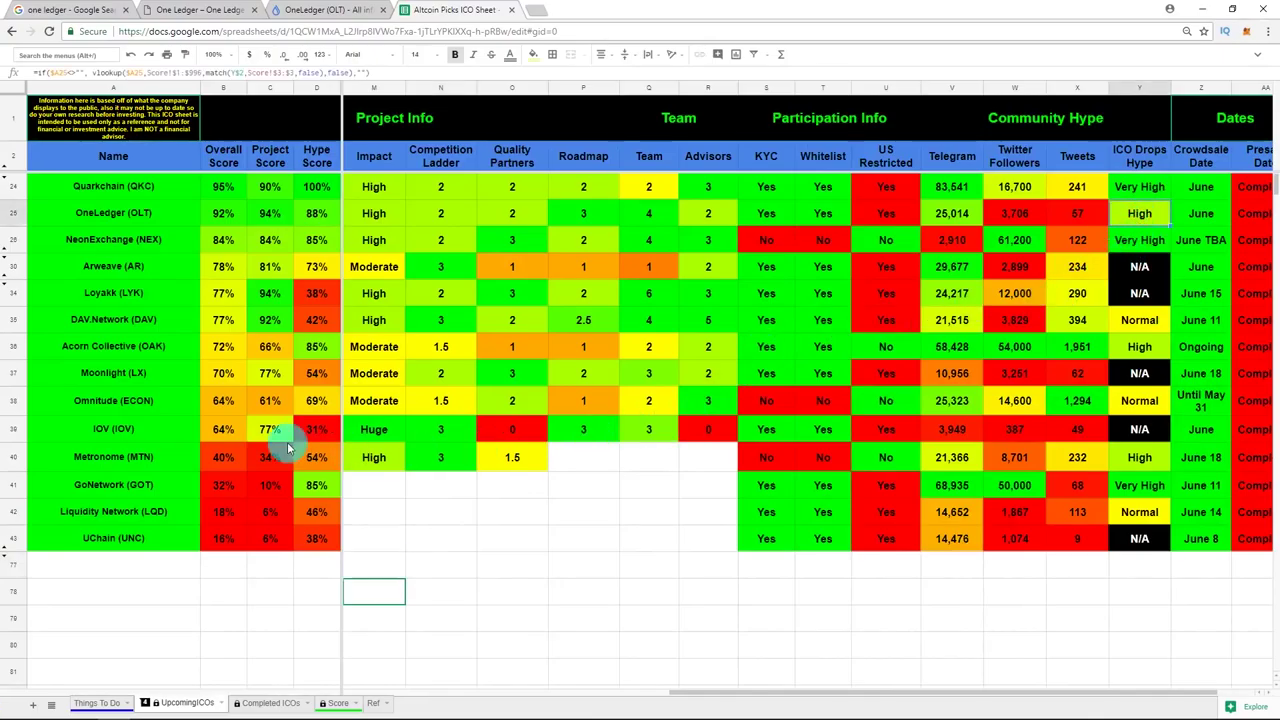
{"action": "left_click_drag", "start_coordinate": [743, 694], "coordinate": [443, 692]}
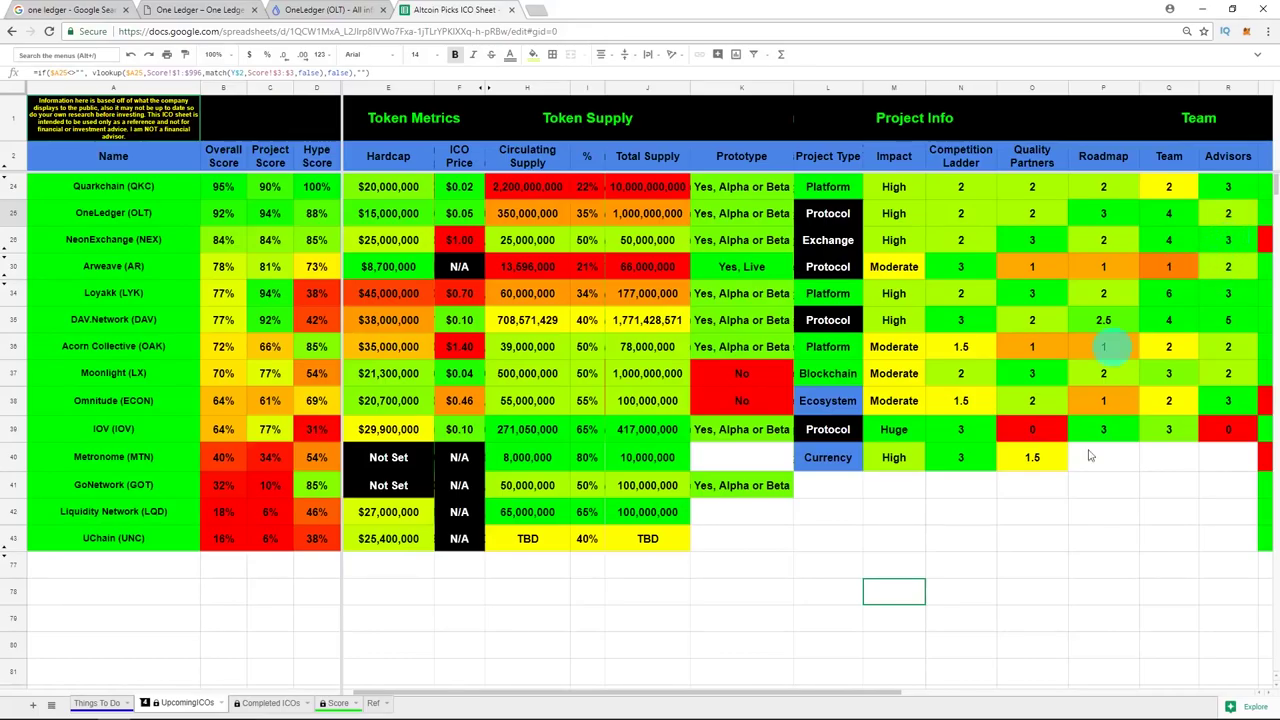
Step: Scroll right to check OneLedger's whitelist date status, then return to the ICO score sheet
{"action": "left_click_drag", "start_coordinate": [875, 693], "coordinate": [1263, 697]}
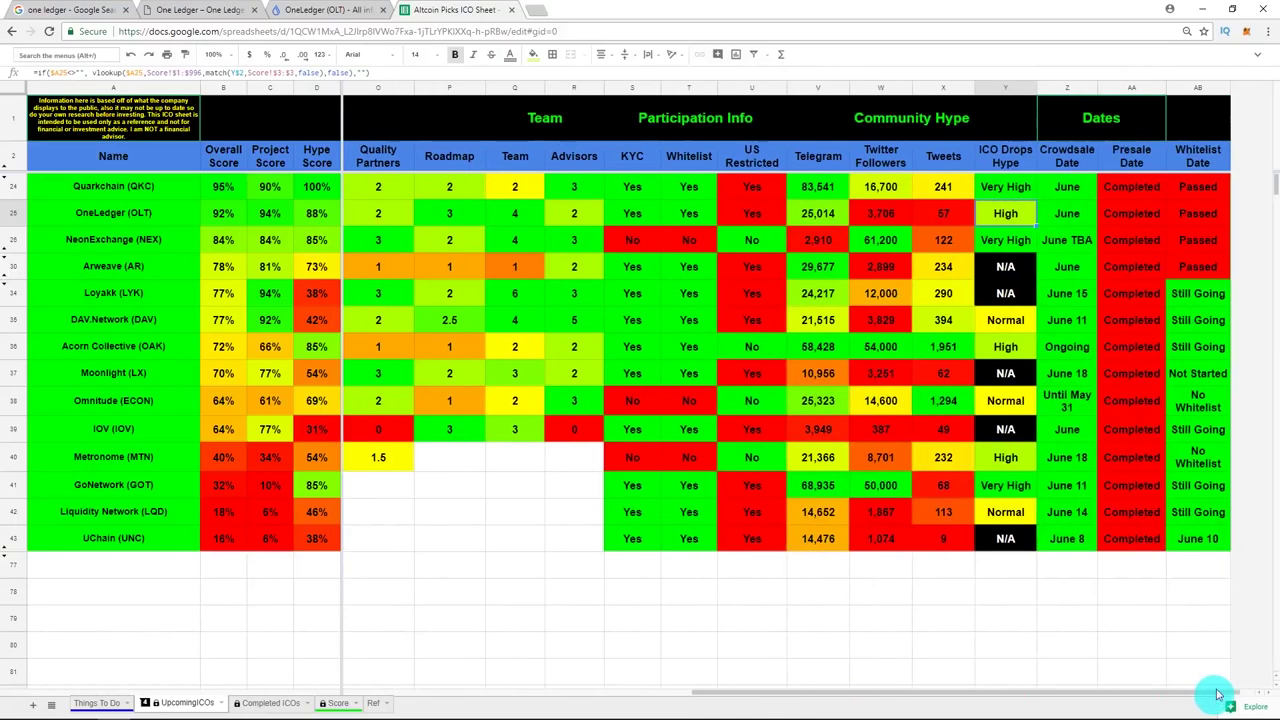
{"action": "left_click", "coordinate": [1213, 218]}
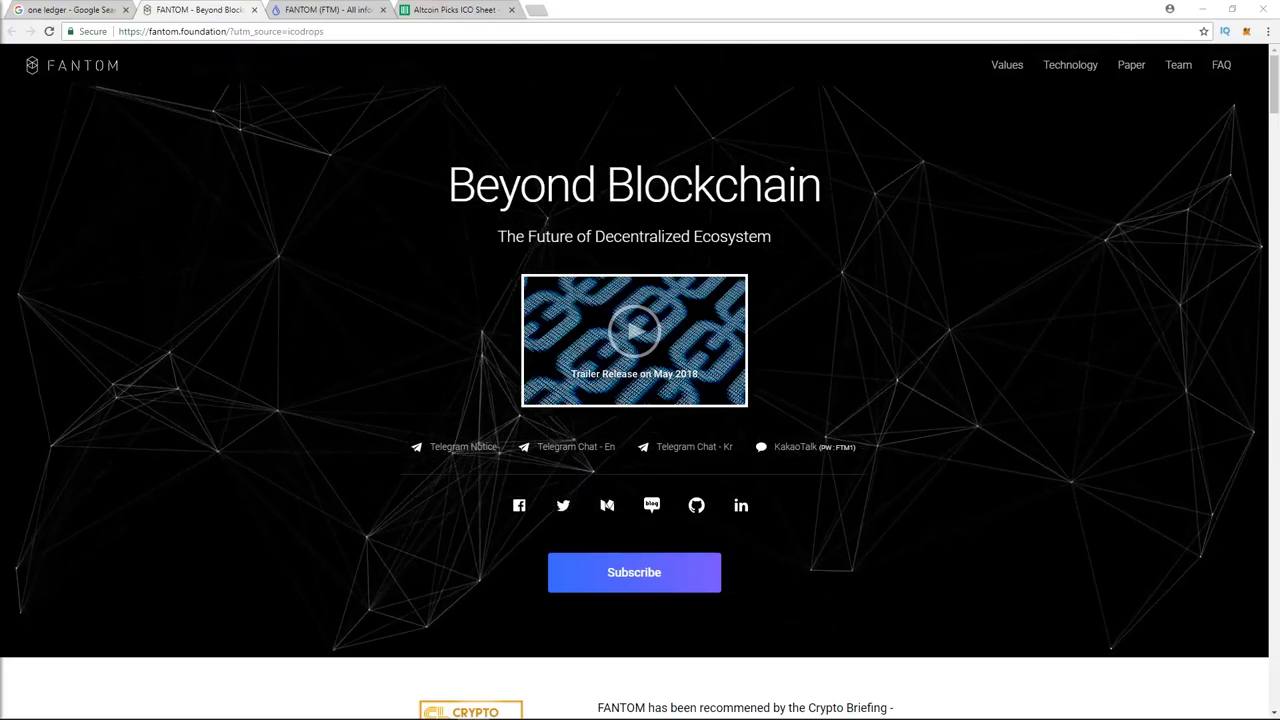
{"action": "left_click", "coordinate": [452, 10]}
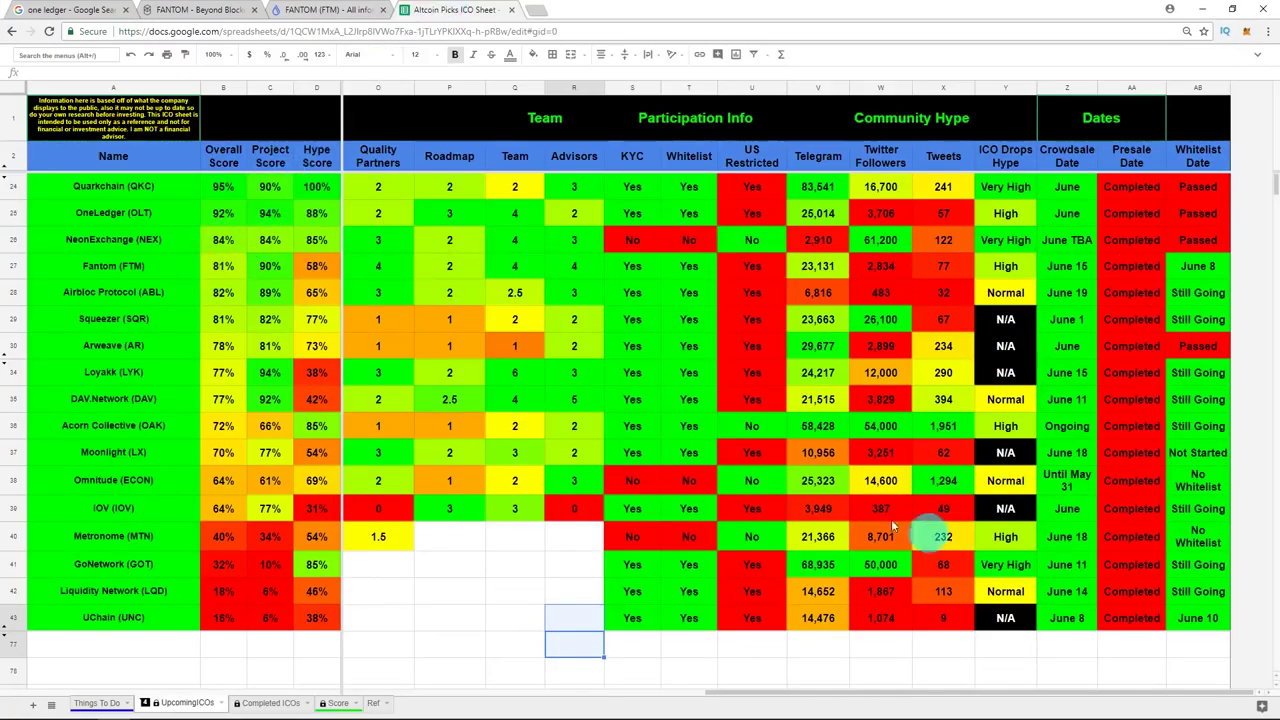
{"action": "left_click_drag", "start_coordinate": [766, 697], "coordinate": [470, 698]}
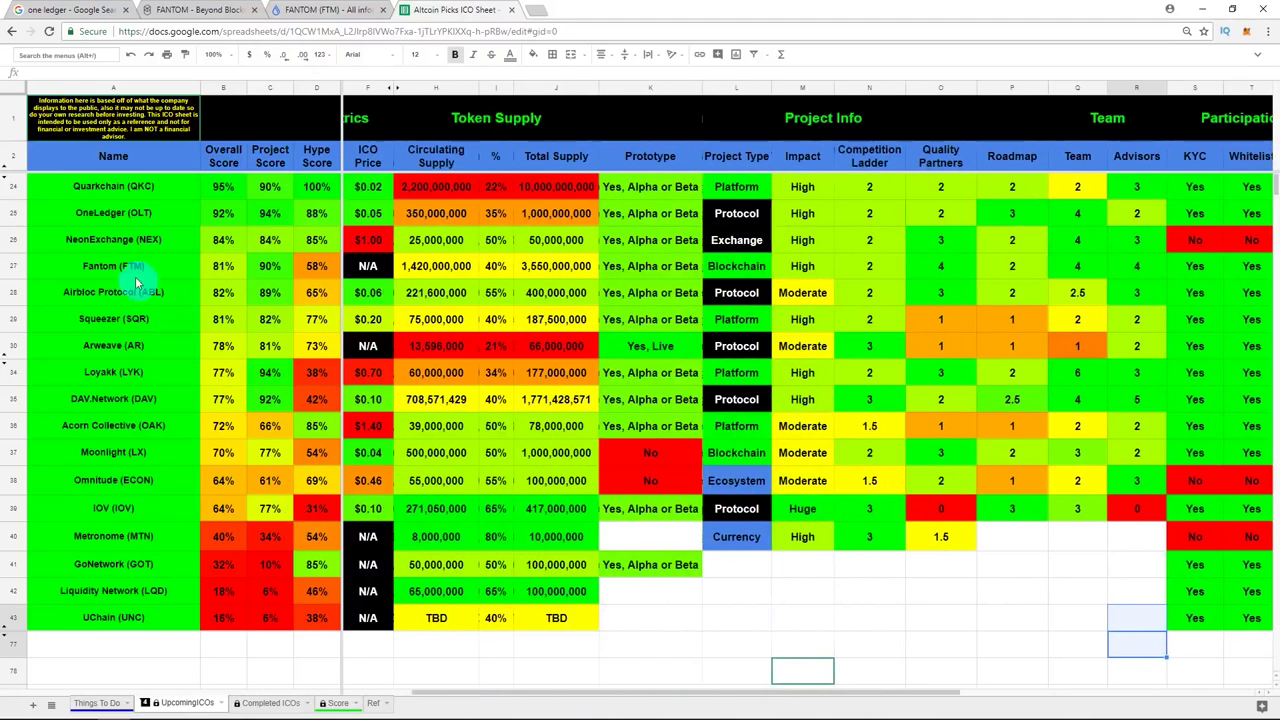
{"action": "left_click", "coordinate": [88, 266]}
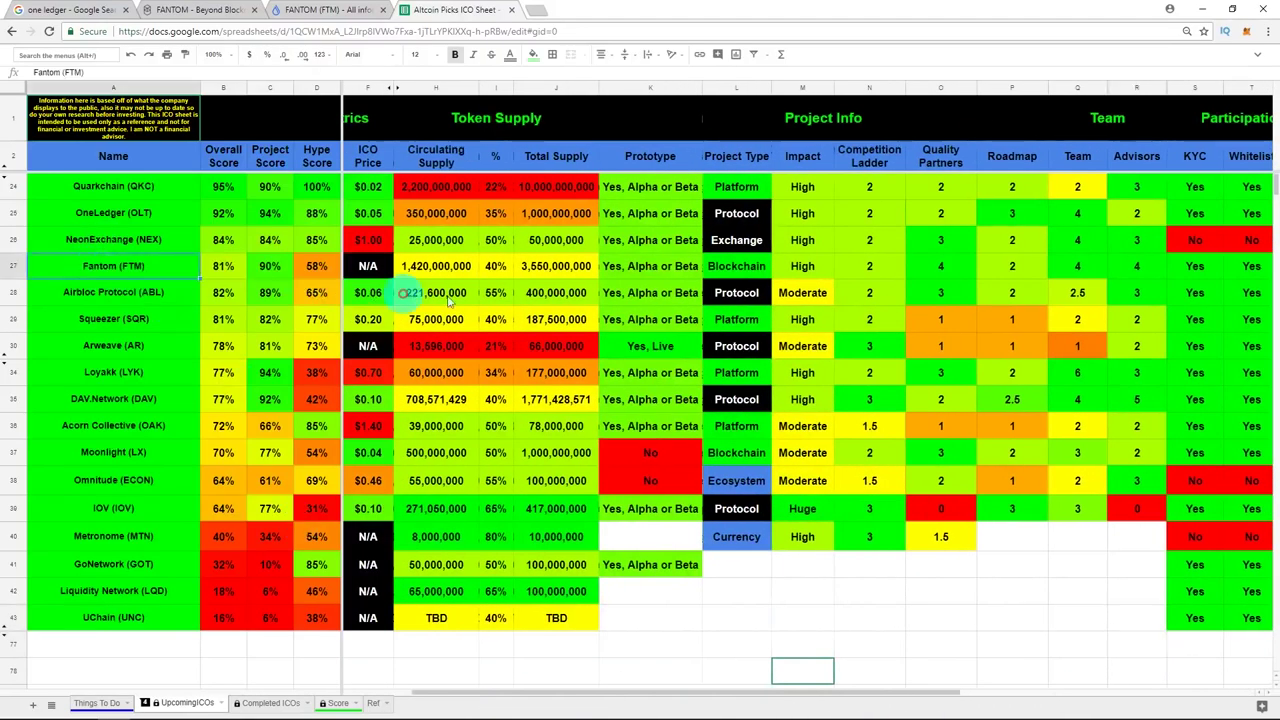
{"action": "left_click", "coordinate": [958, 267]}
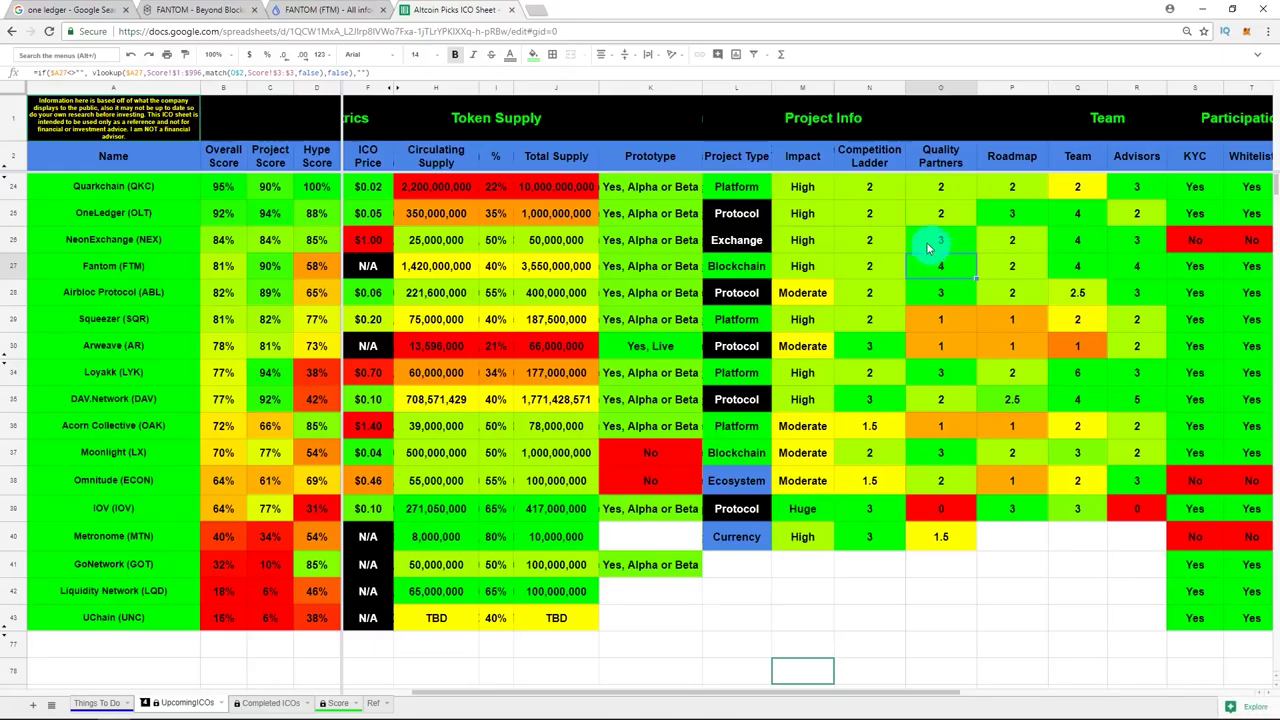
{"action": "left_click", "coordinate": [1079, 271]}
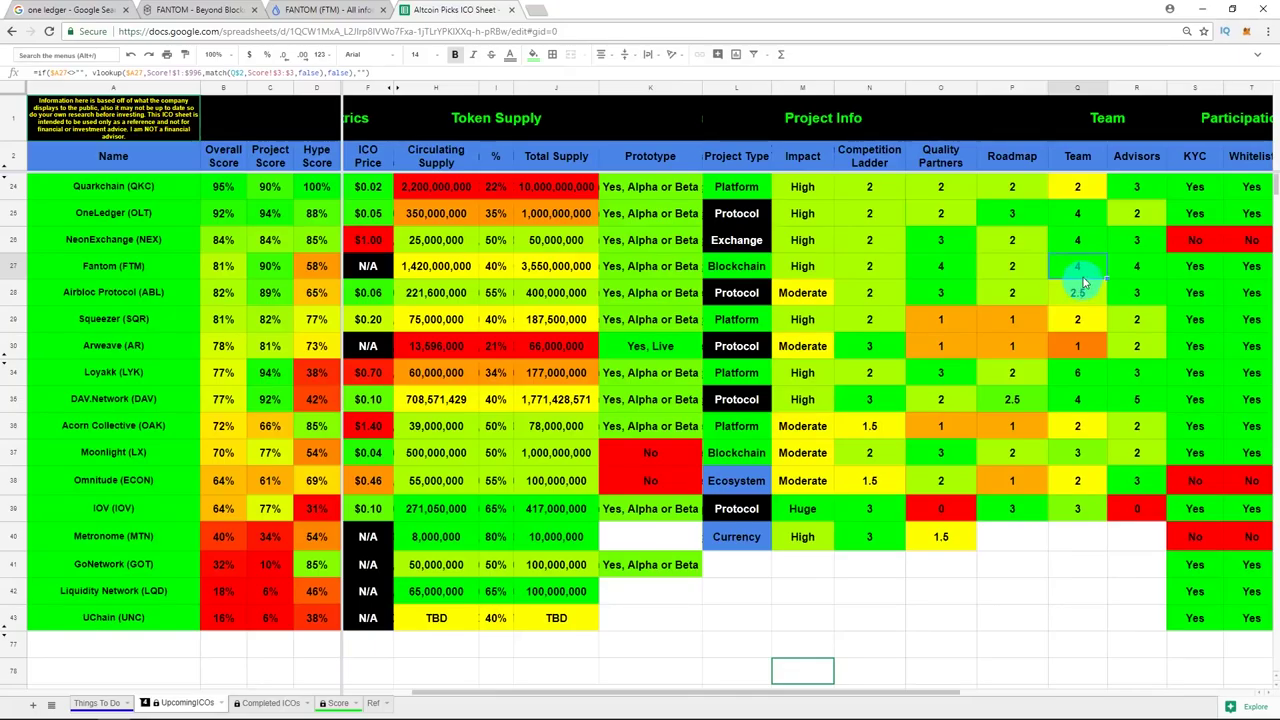
{"action": "left_click", "coordinate": [1114, 277]}
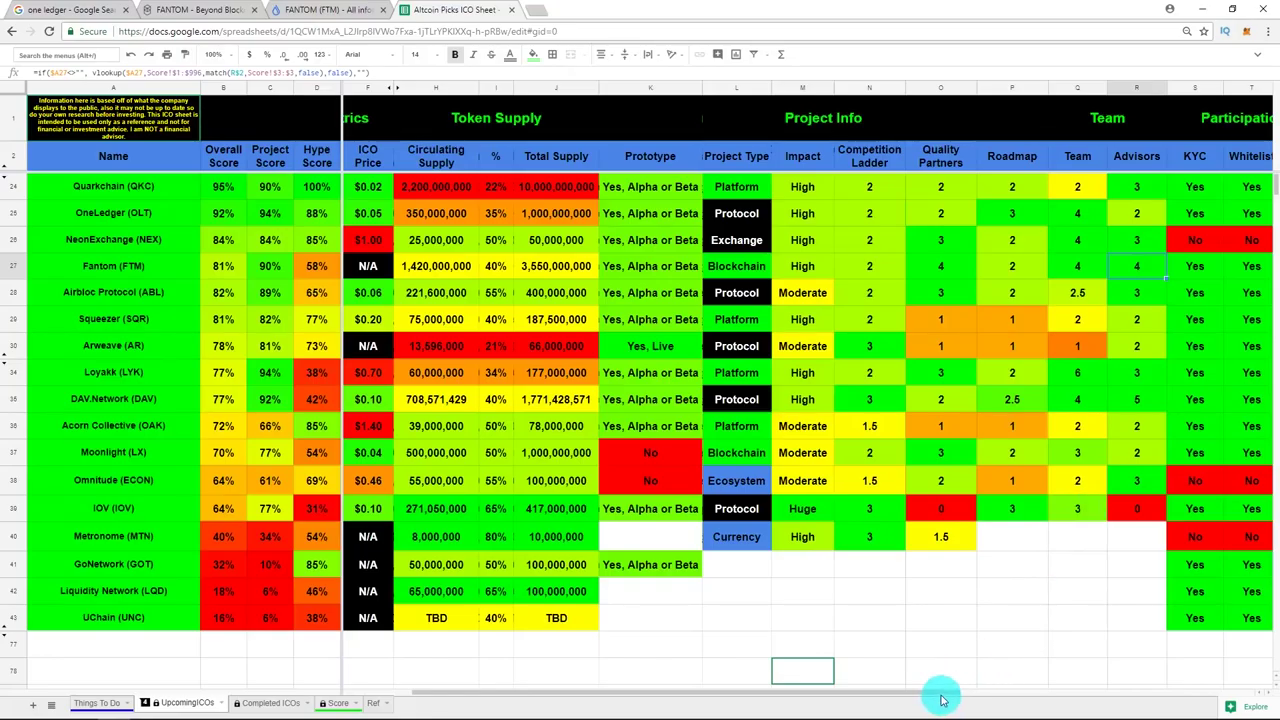
{"action": "left_click_drag", "start_coordinate": [951, 691], "coordinate": [1217, 694]}
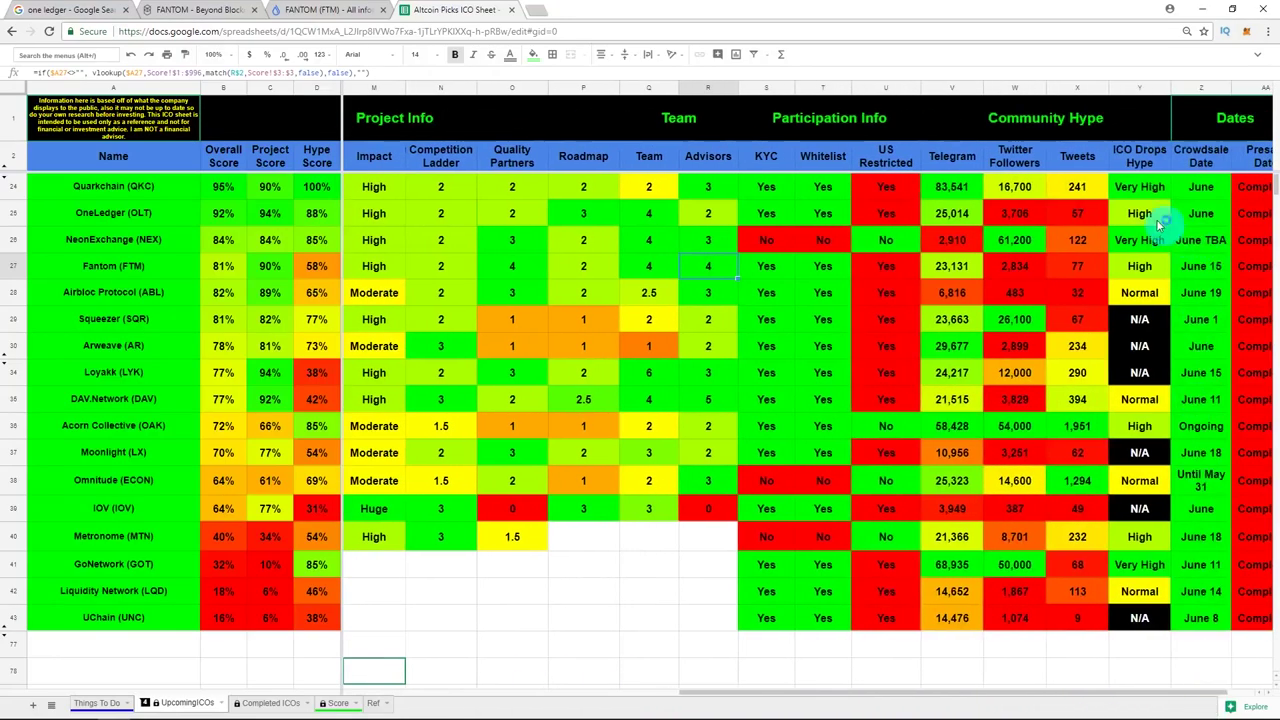
{"action": "left_click", "coordinate": [1139, 266]}
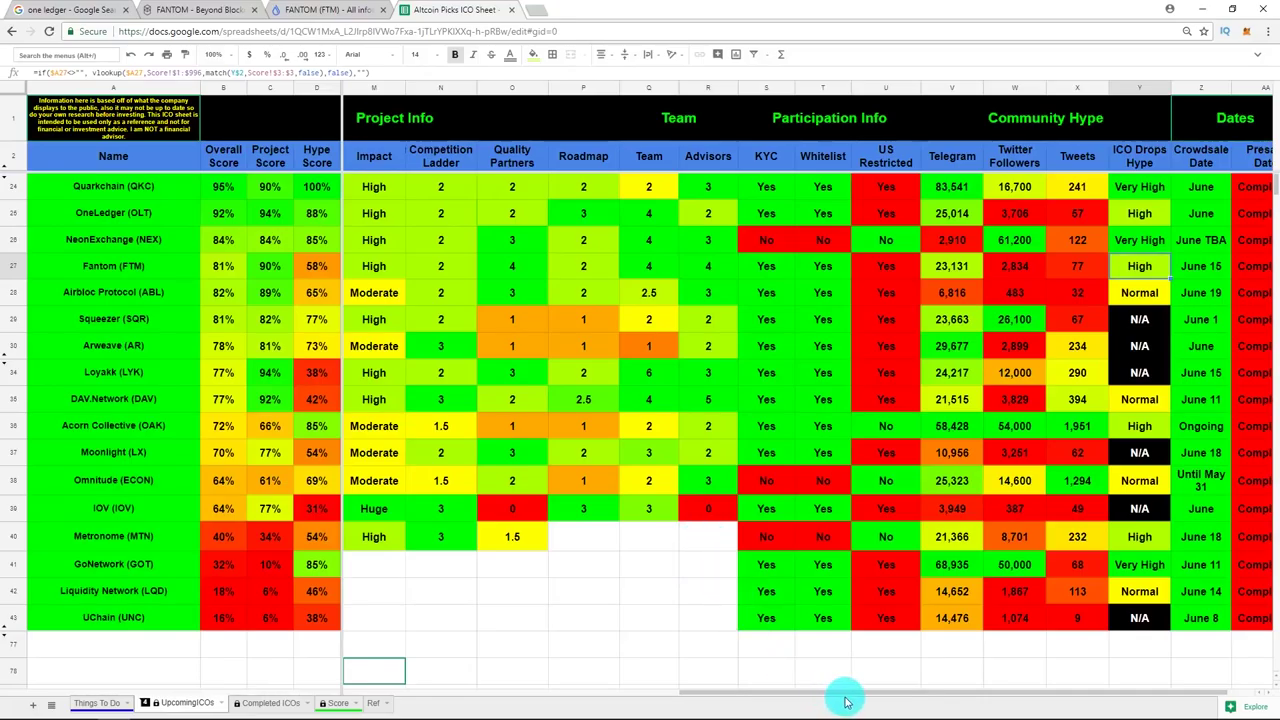
{"action": "left_click_drag", "start_coordinate": [845, 698], "coordinate": [500, 635]}
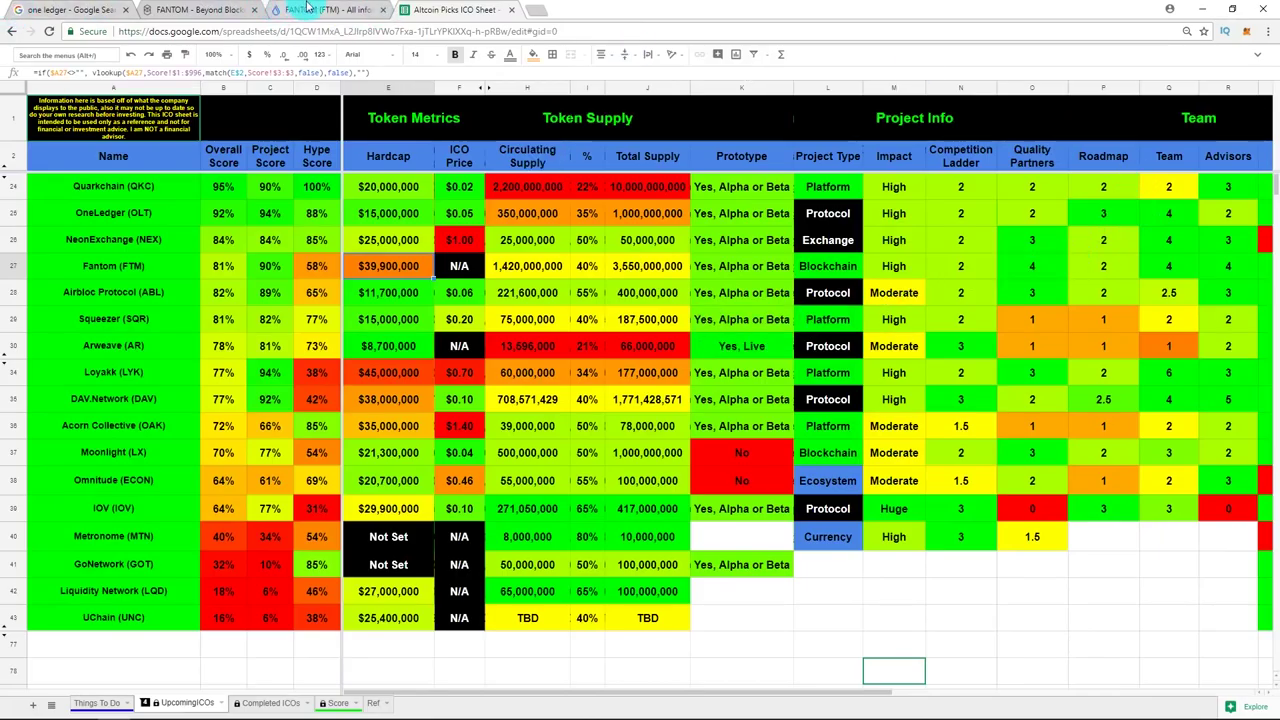
{"action": "left_click", "coordinate": [308, 8]}
{"action": "scroll", "coordinate": [549, 423], "scroll_direction": "down", "scroll_amount": 10}
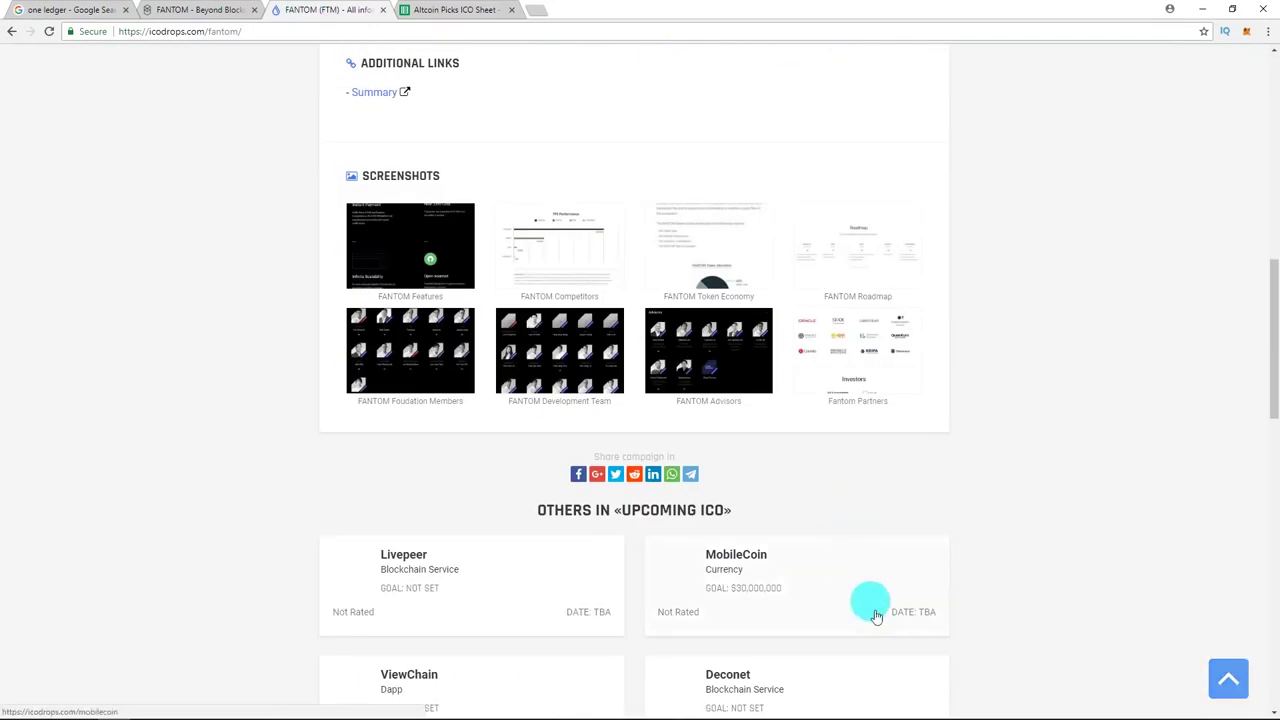
{"action": "left_click", "coordinate": [878, 252]}
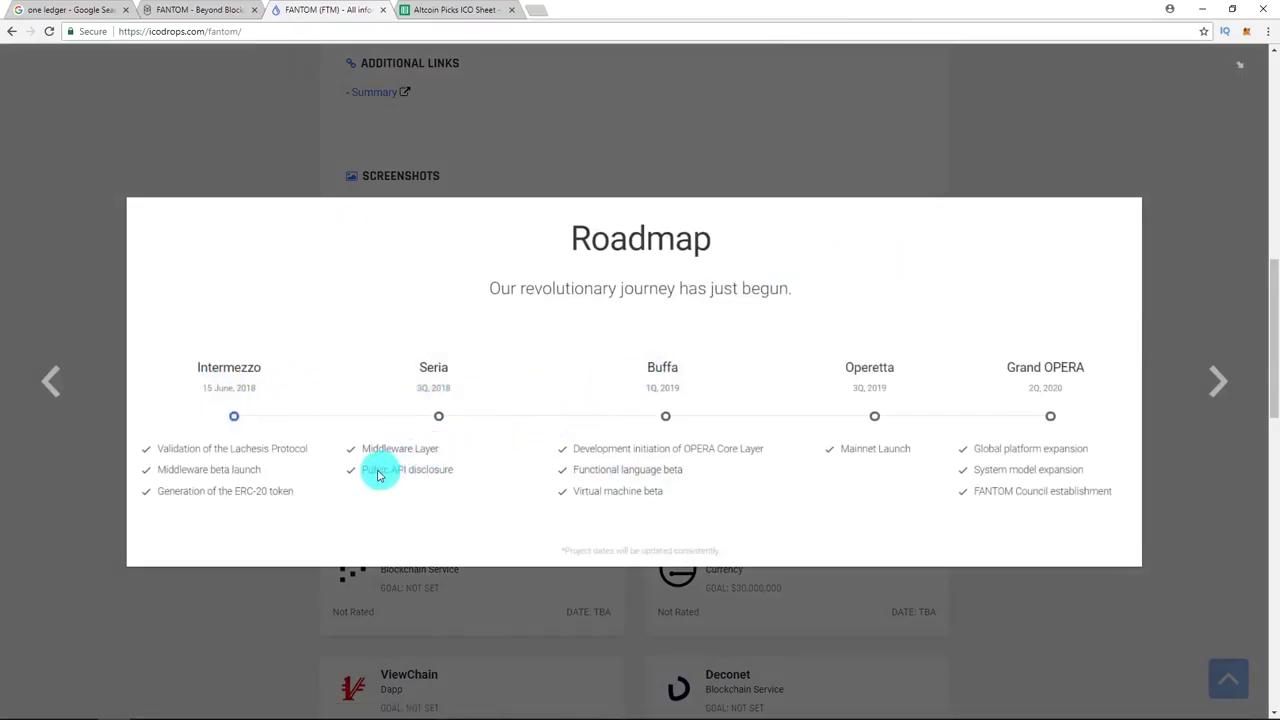
{"action": "left_click", "coordinate": [441, 9]}
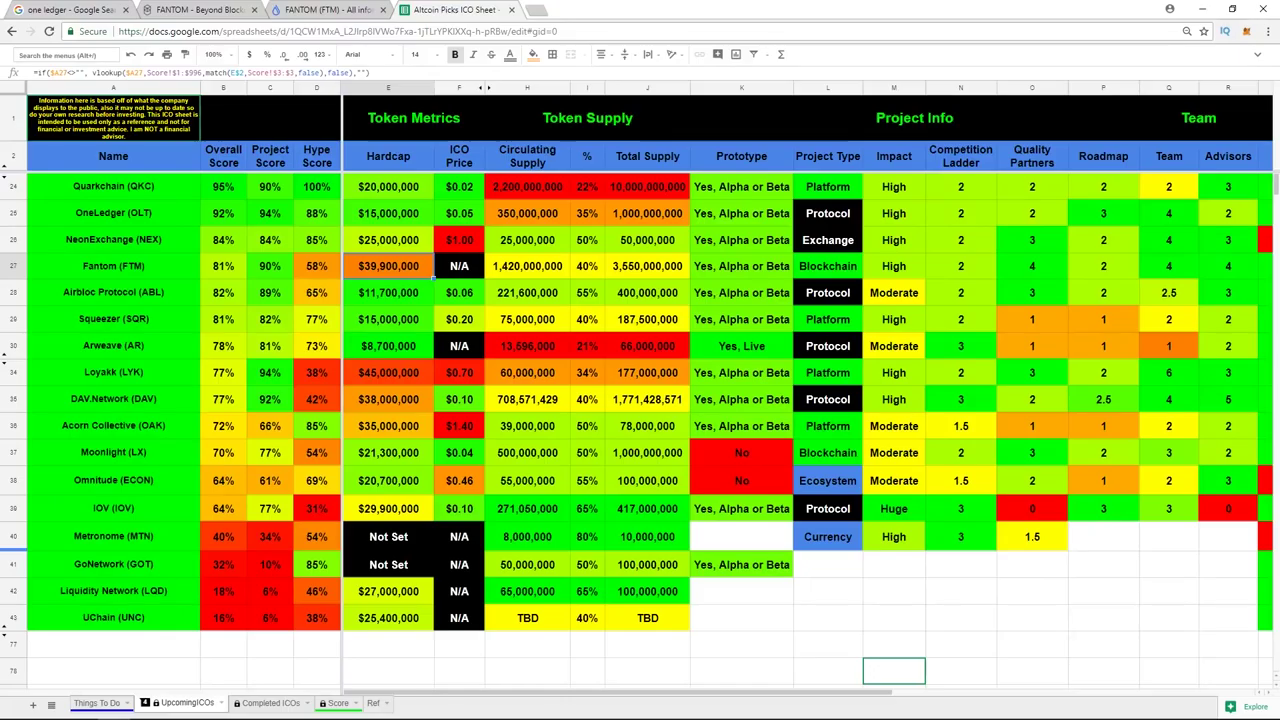
{"action": "left_click", "coordinate": [298, 268]}
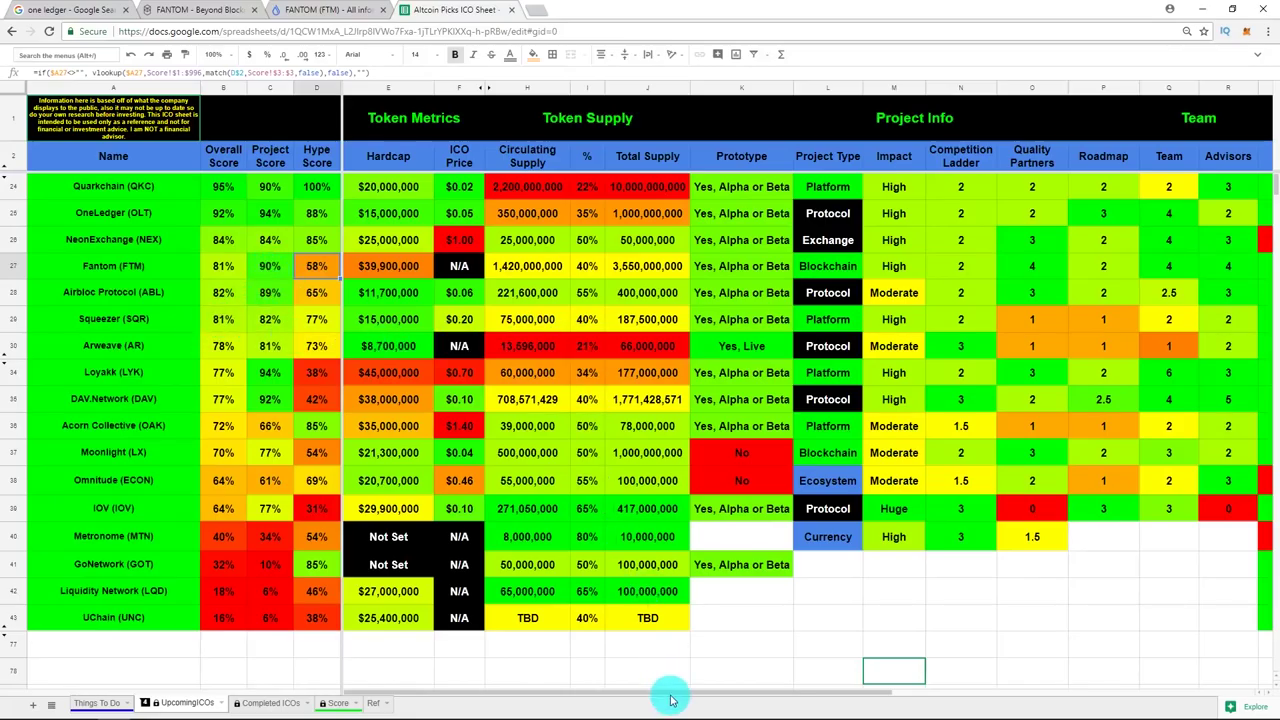
{"action": "left_click_drag", "start_coordinate": [666, 694], "coordinate": [960, 706]}
{"action": "left_click", "coordinate": [1020, 268]}
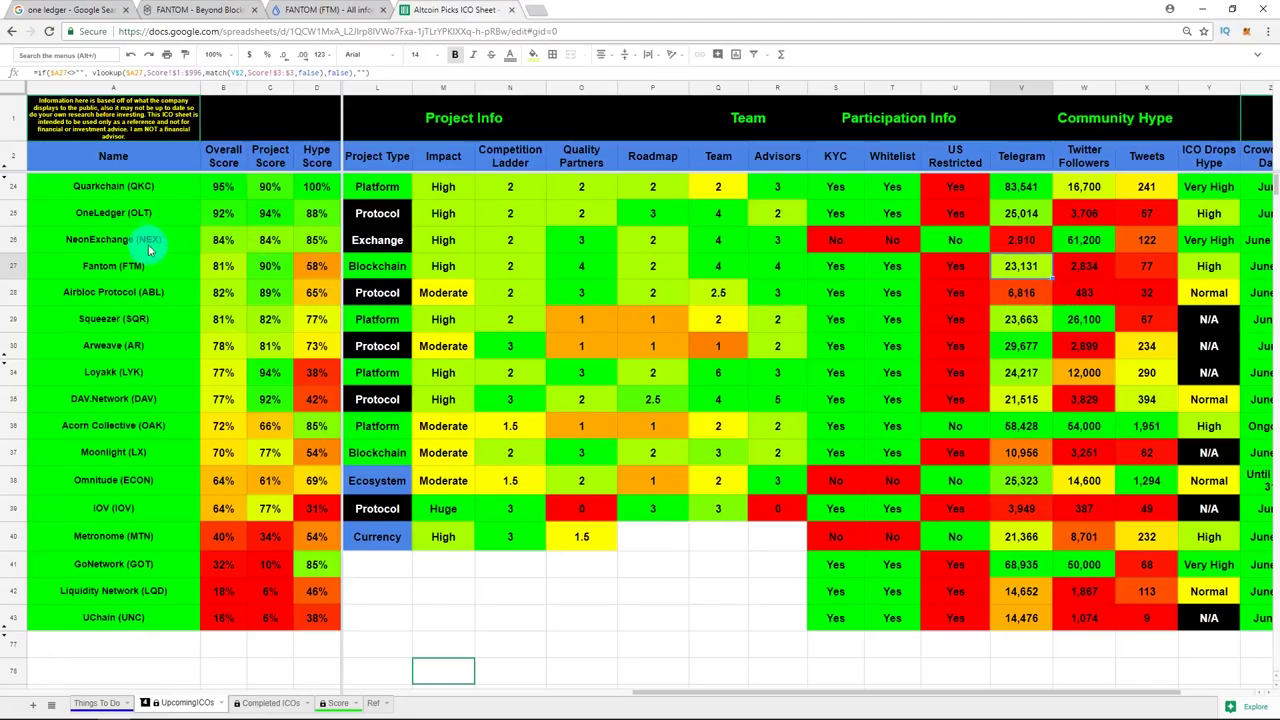
{"action": "left_click", "coordinate": [218, 266]}
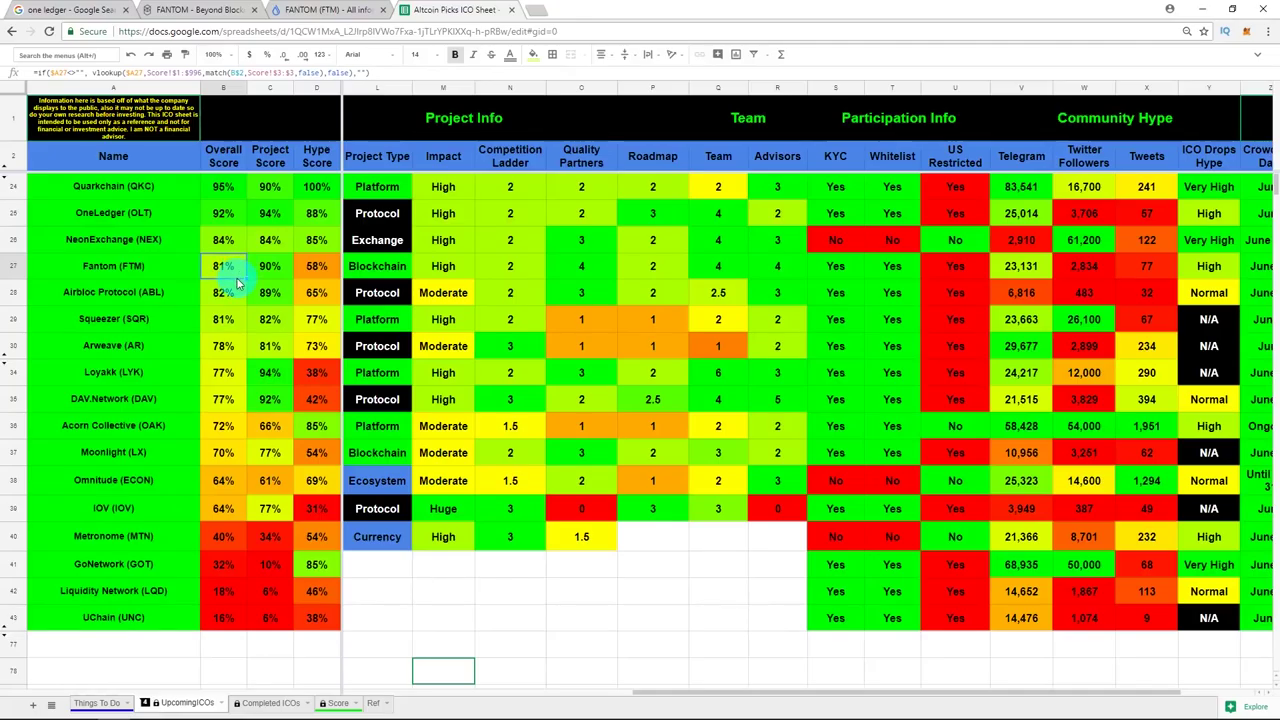
{"action": "left_click", "coordinate": [265, 273]}
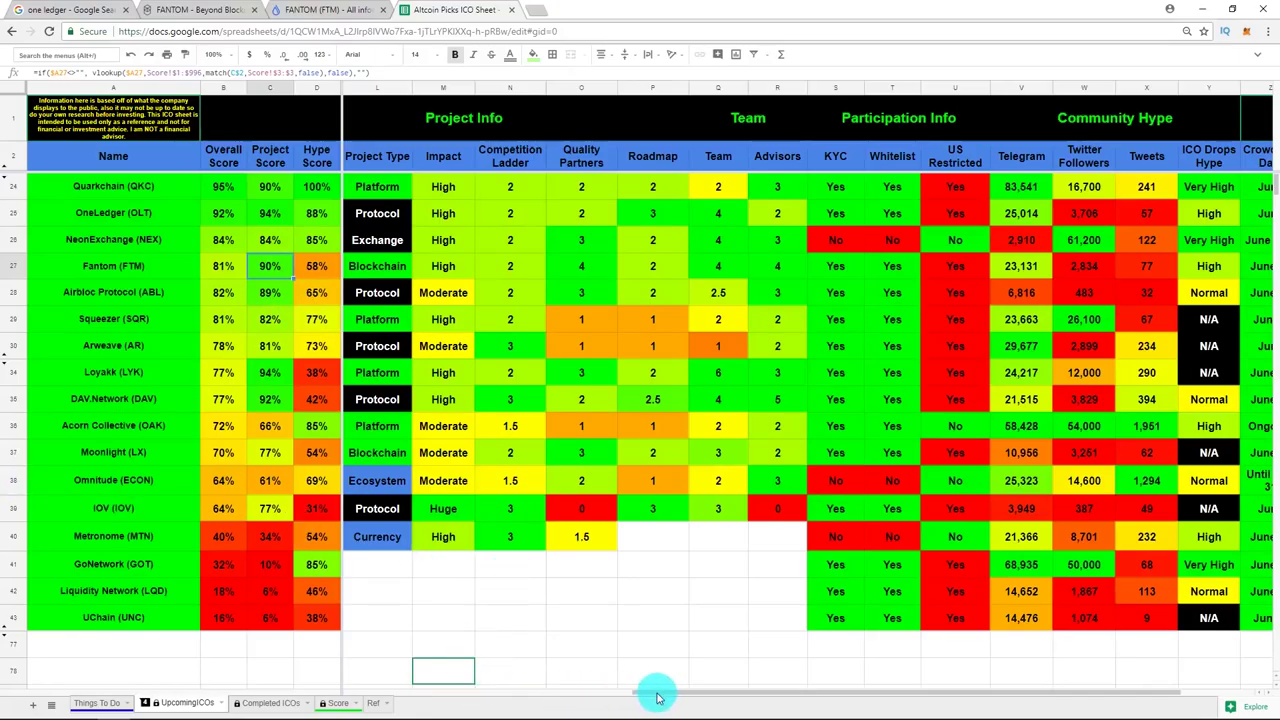
{"action": "left_click_drag", "start_coordinate": [657, 691], "coordinate": [957, 700]}
{"action": "left_click", "coordinate": [1190, 270]}
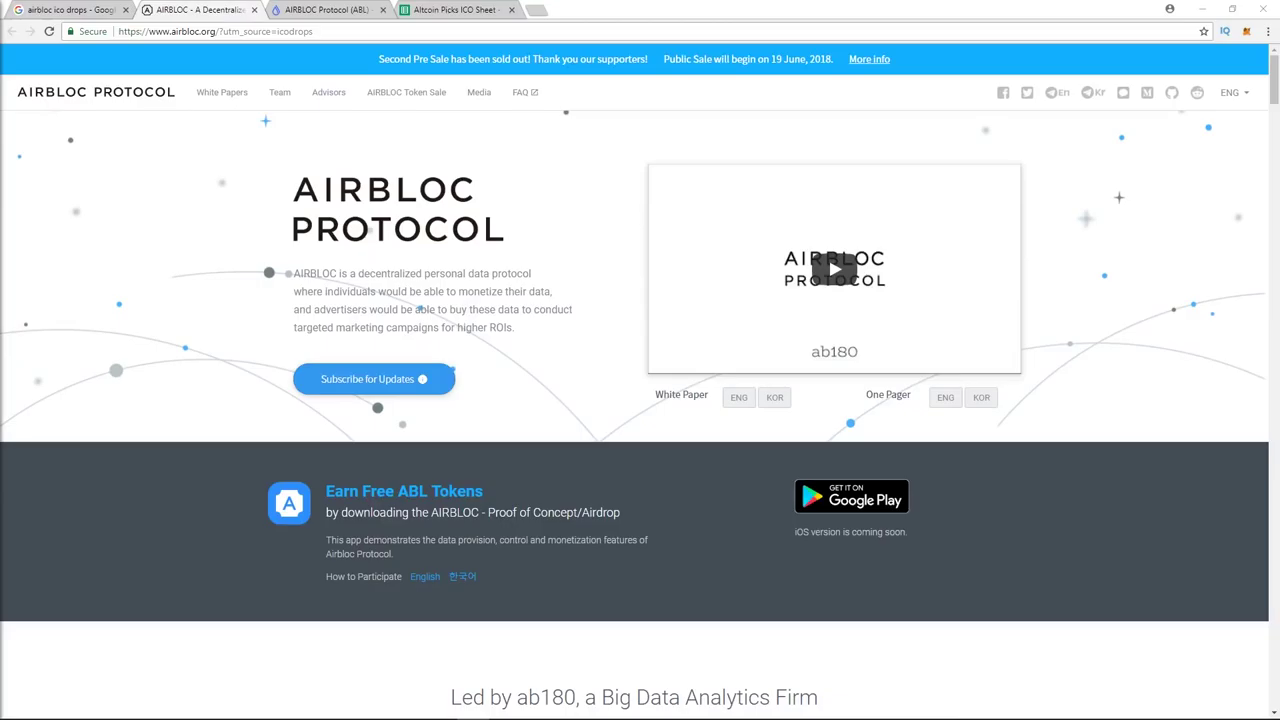
Step: Go back from the Airbloc website to the Altcoin Picks ICO score sheet
{"action": "left_click", "coordinate": [455, 9]}
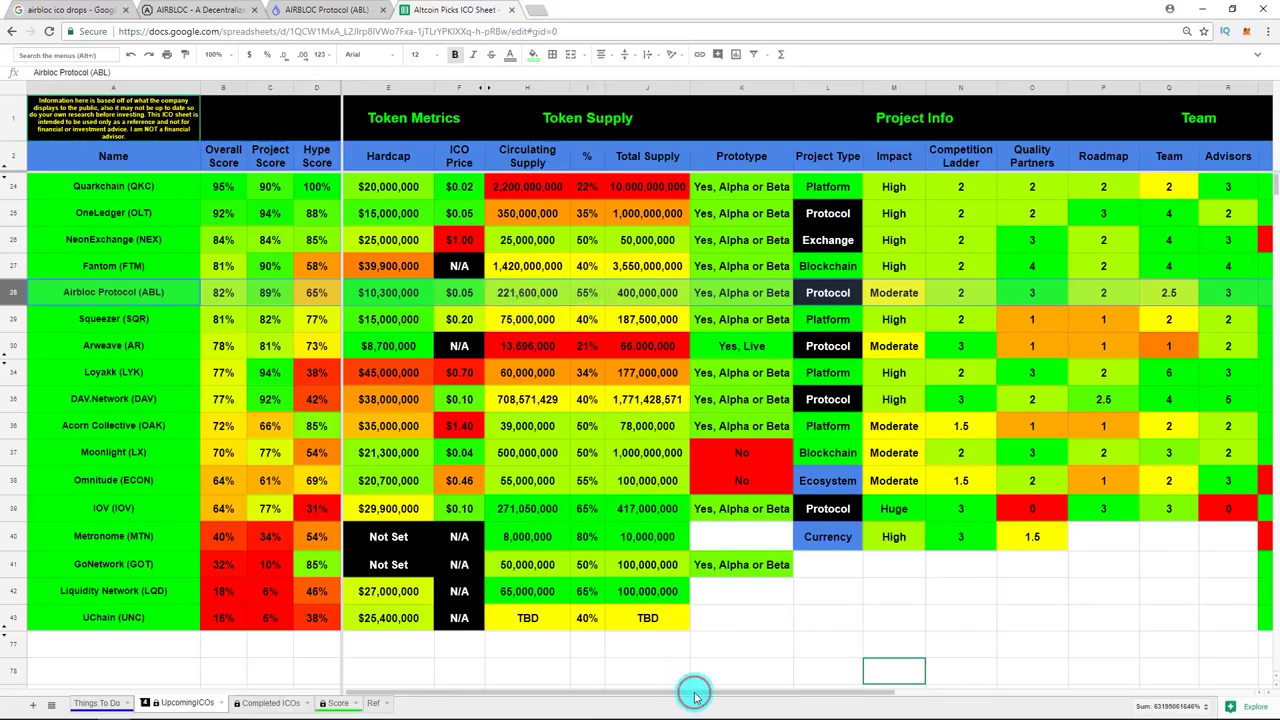
{"action": "left_click_drag", "start_coordinate": [688, 697], "coordinate": [1137, 694]}
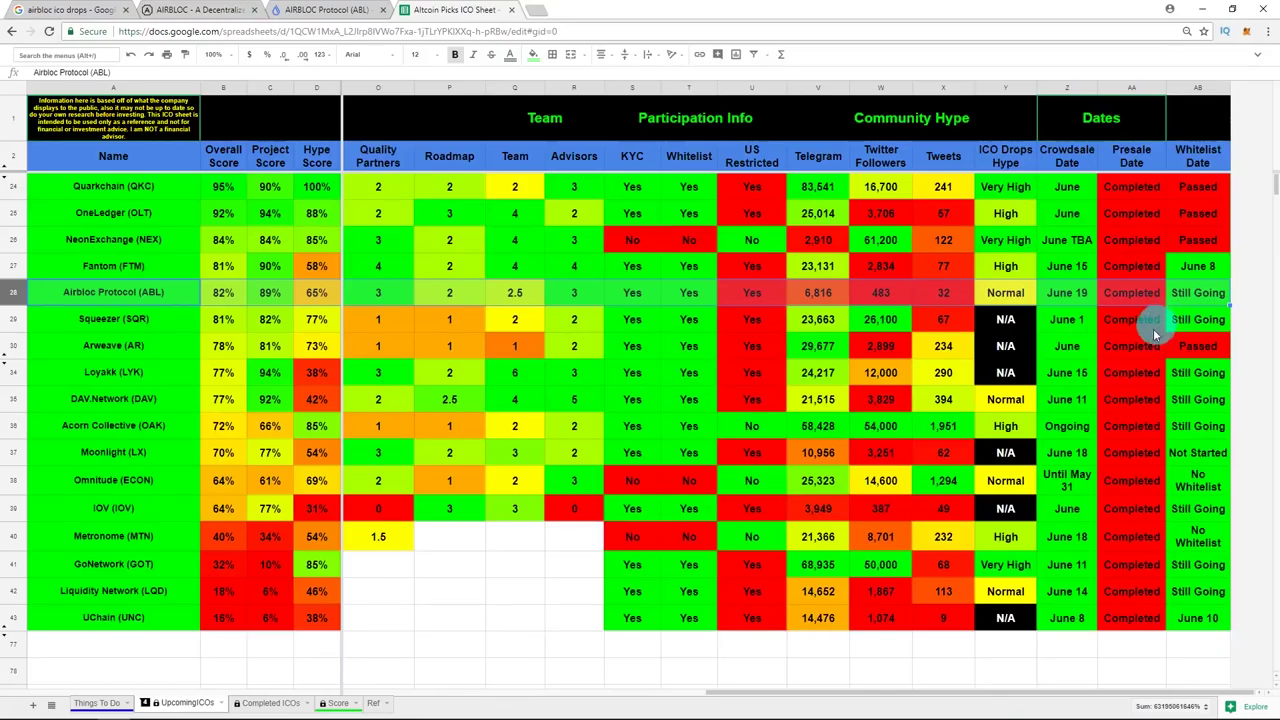
{"action": "left_click", "coordinate": [514, 291]}
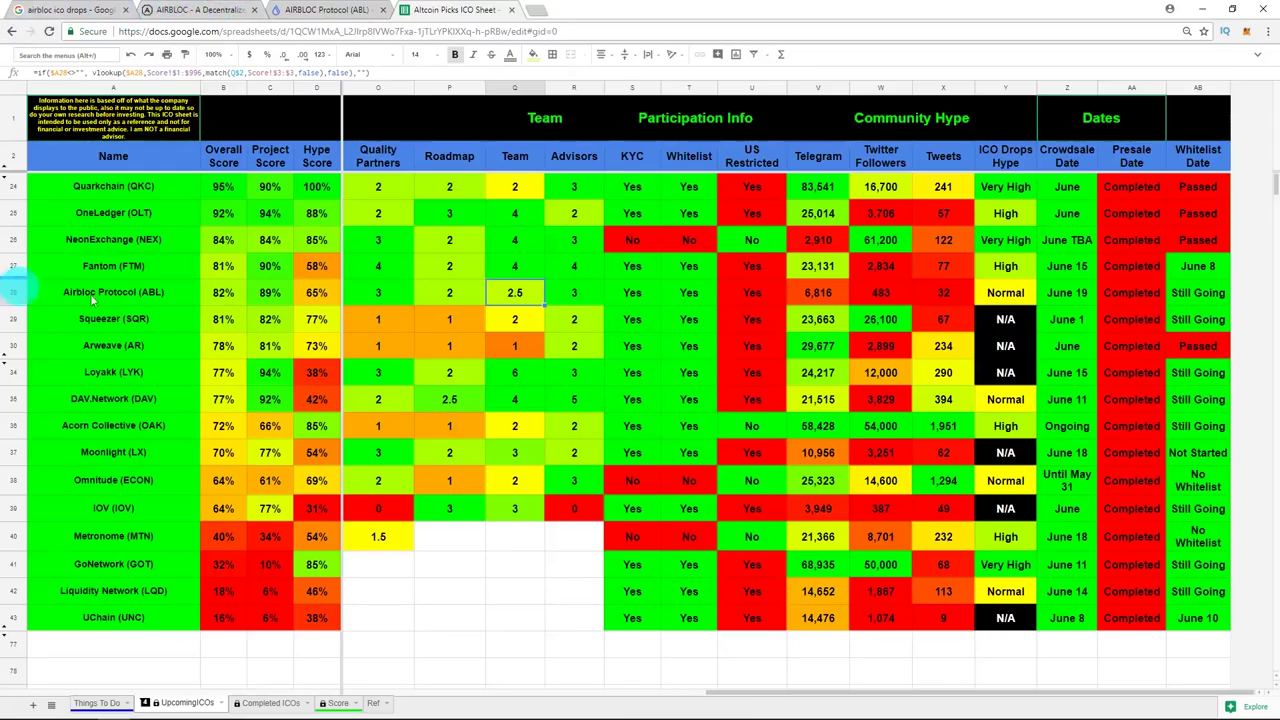
{"action": "left_click", "coordinate": [381, 297]}
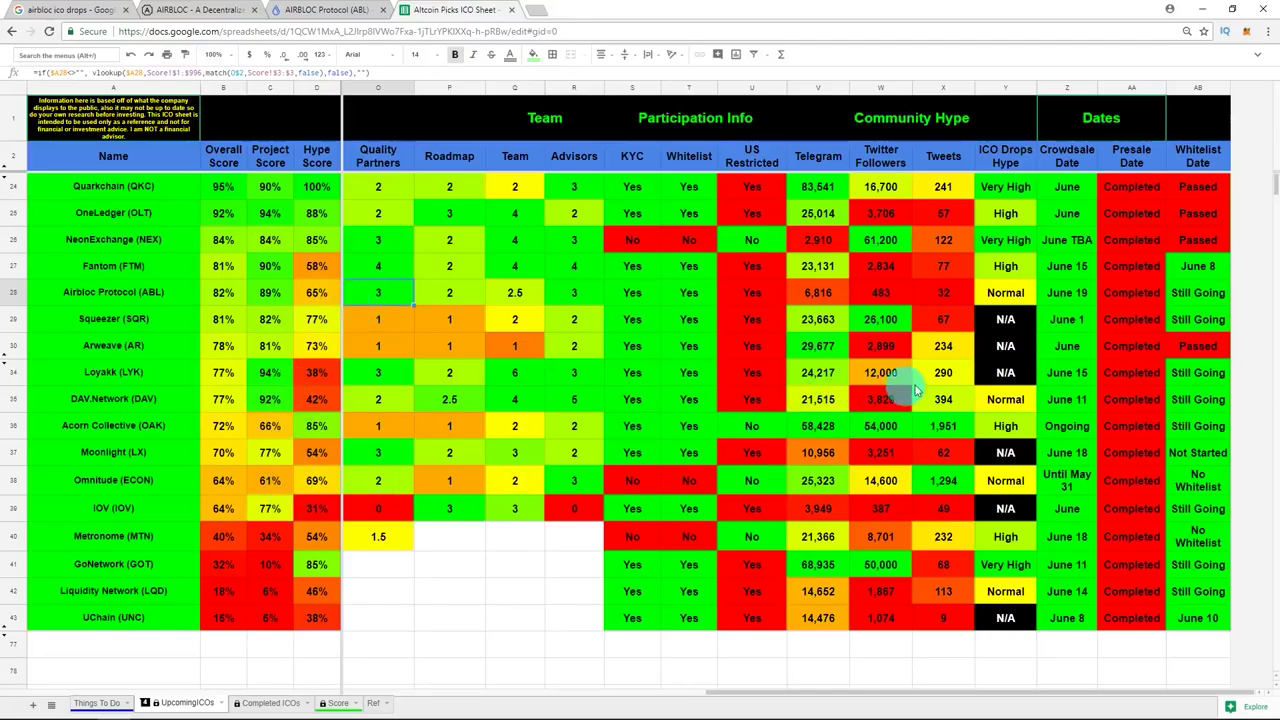
{"action": "left_click", "coordinate": [1010, 291]}
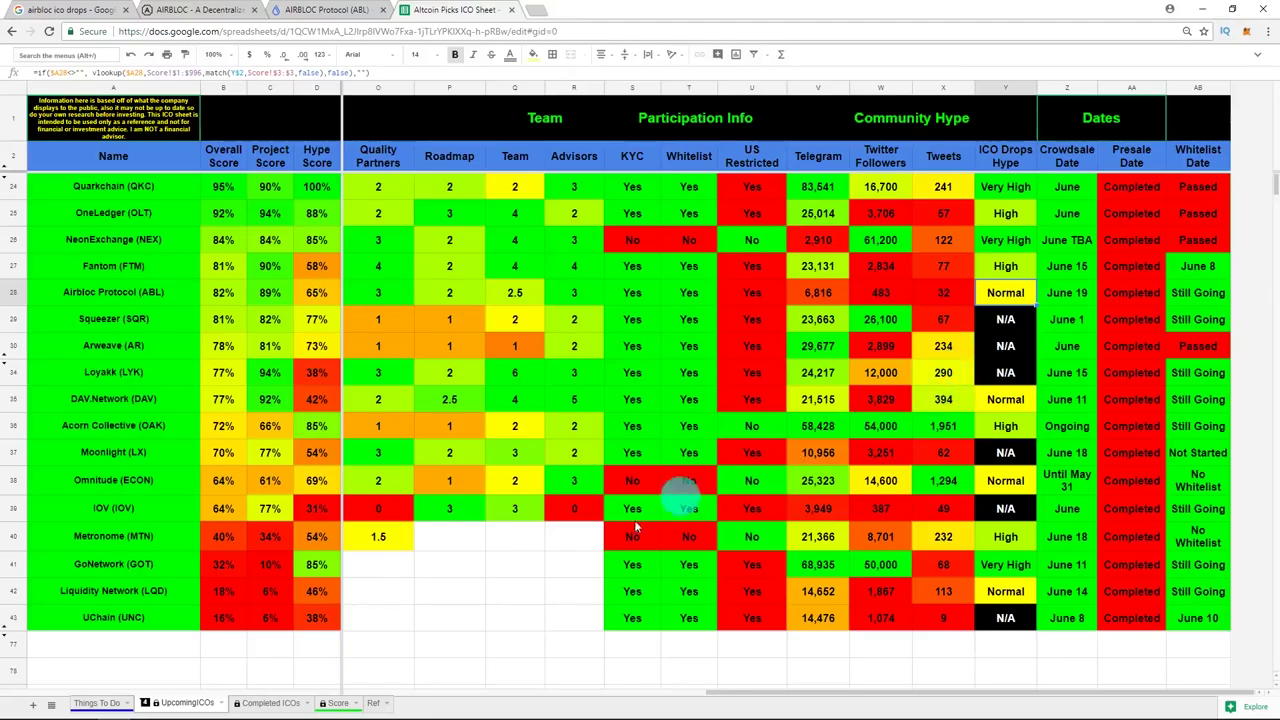
{"action": "left_click_drag", "start_coordinate": [812, 693], "coordinate": [420, 689]}
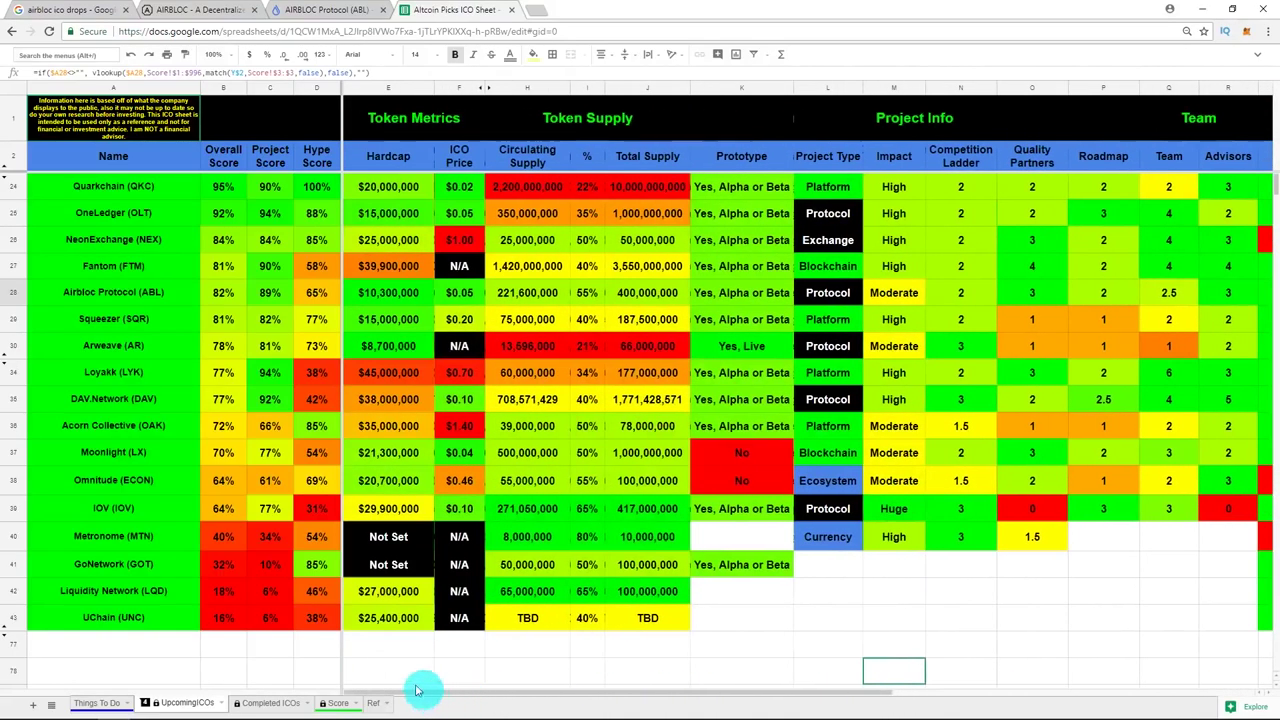
{"action": "left_click", "coordinate": [316, 292]}
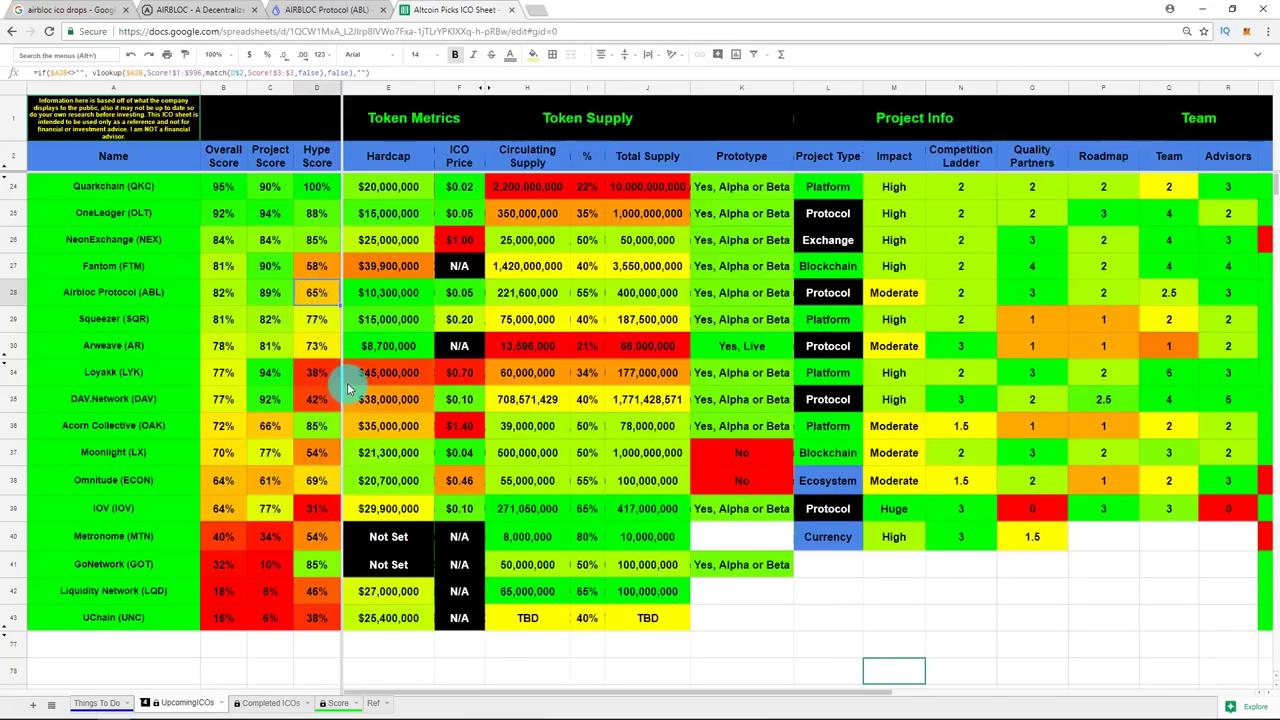
{"action": "left_click_drag", "start_coordinate": [580, 694], "coordinate": [929, 703]}
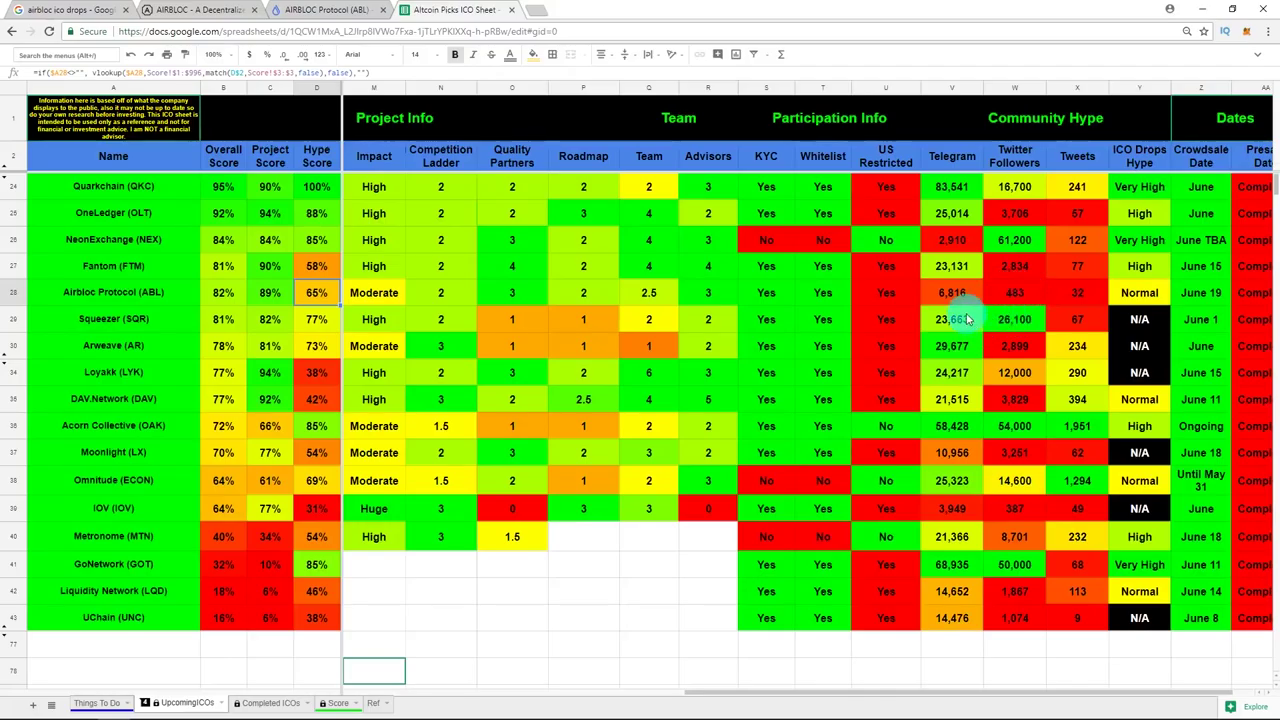
{"action": "left_click_drag", "start_coordinate": [674, 694], "coordinate": [500, 694]}
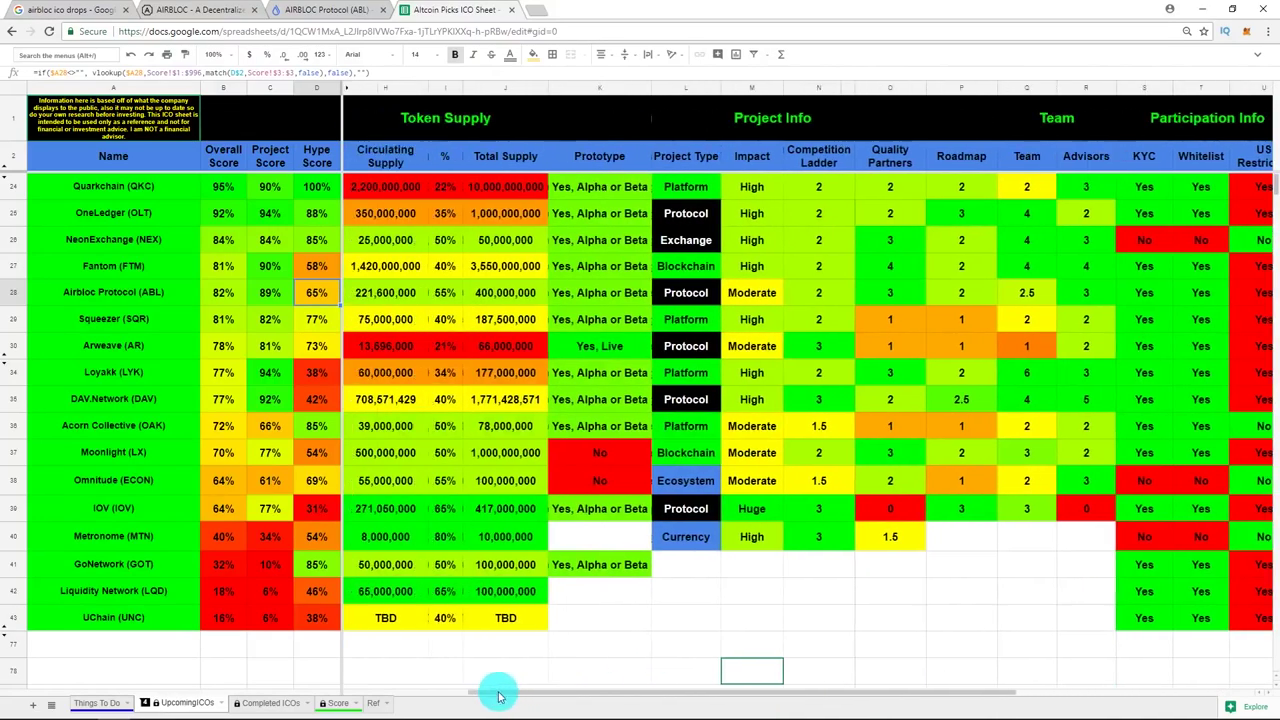
{"action": "left_click", "coordinate": [755, 293]}
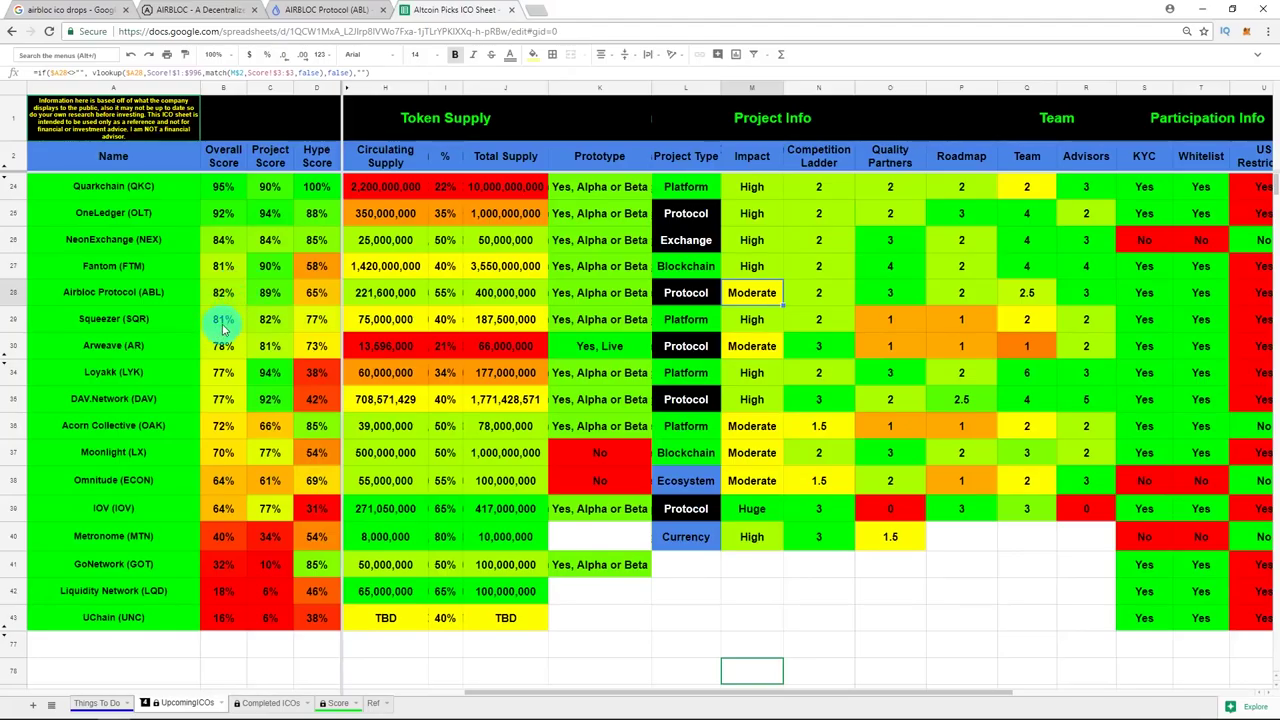
{"action": "left_click", "coordinate": [268, 292]}
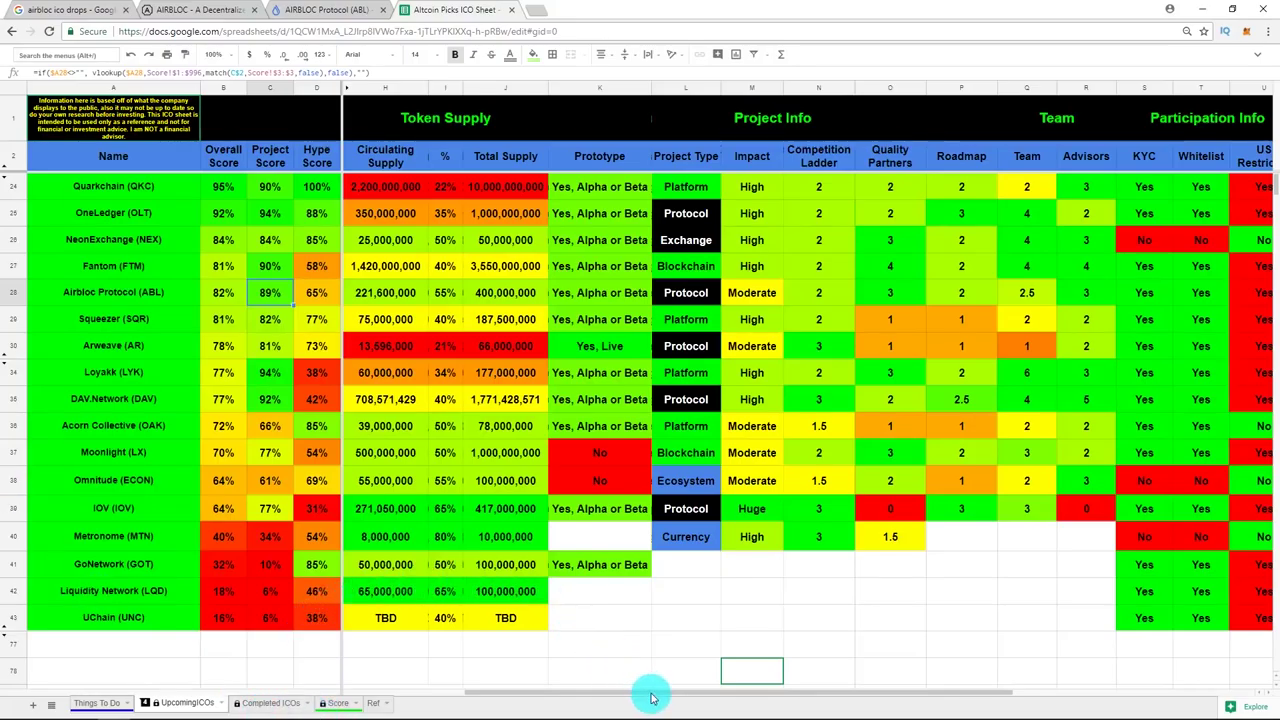
{"action": "left_click_drag", "start_coordinate": [651, 692], "coordinate": [895, 712]}
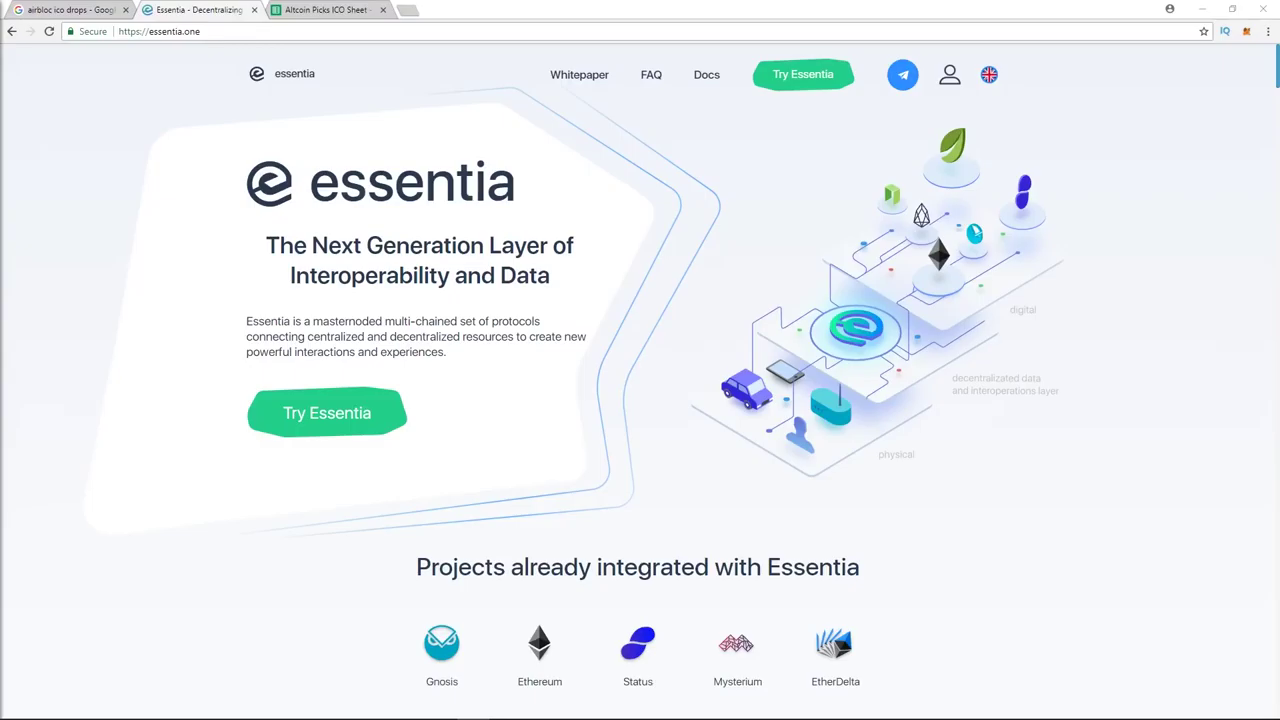
Step: Go back from the Essentia website to the Altcoin Picks ICO score sheet
{"action": "left_click", "coordinate": [318, 10]}
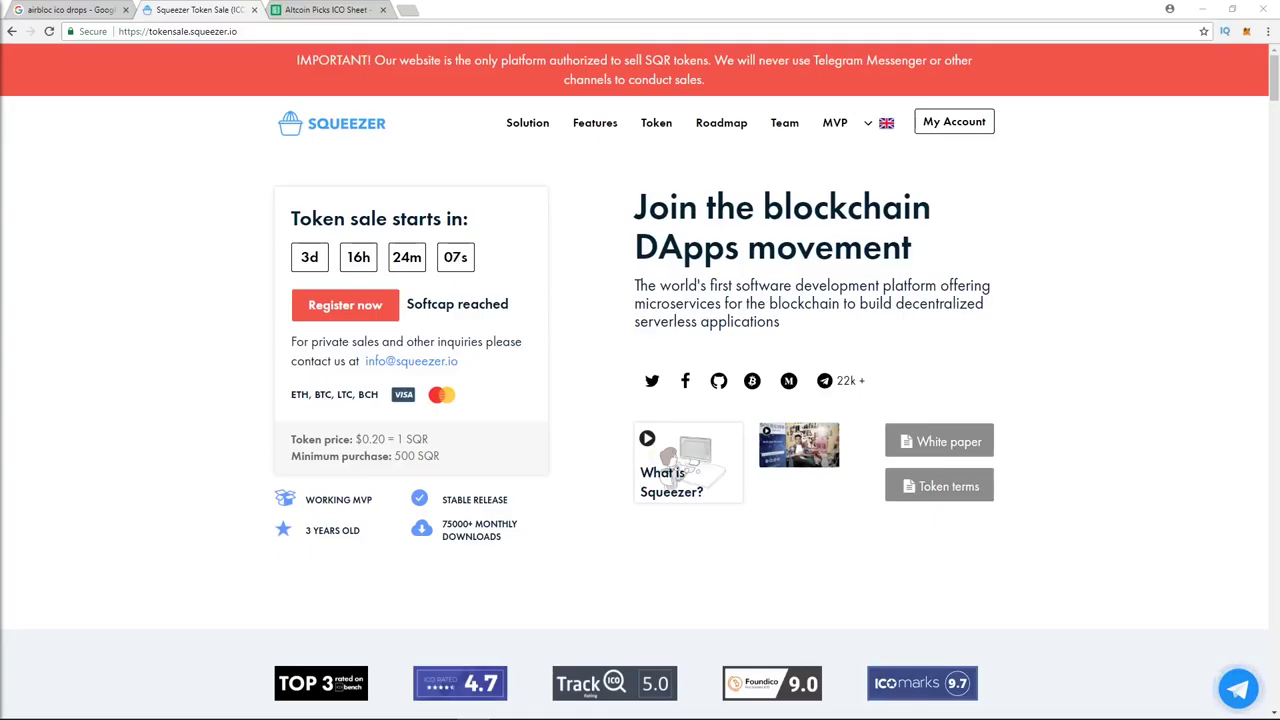
{"action": "left_click", "coordinate": [340, 10]}
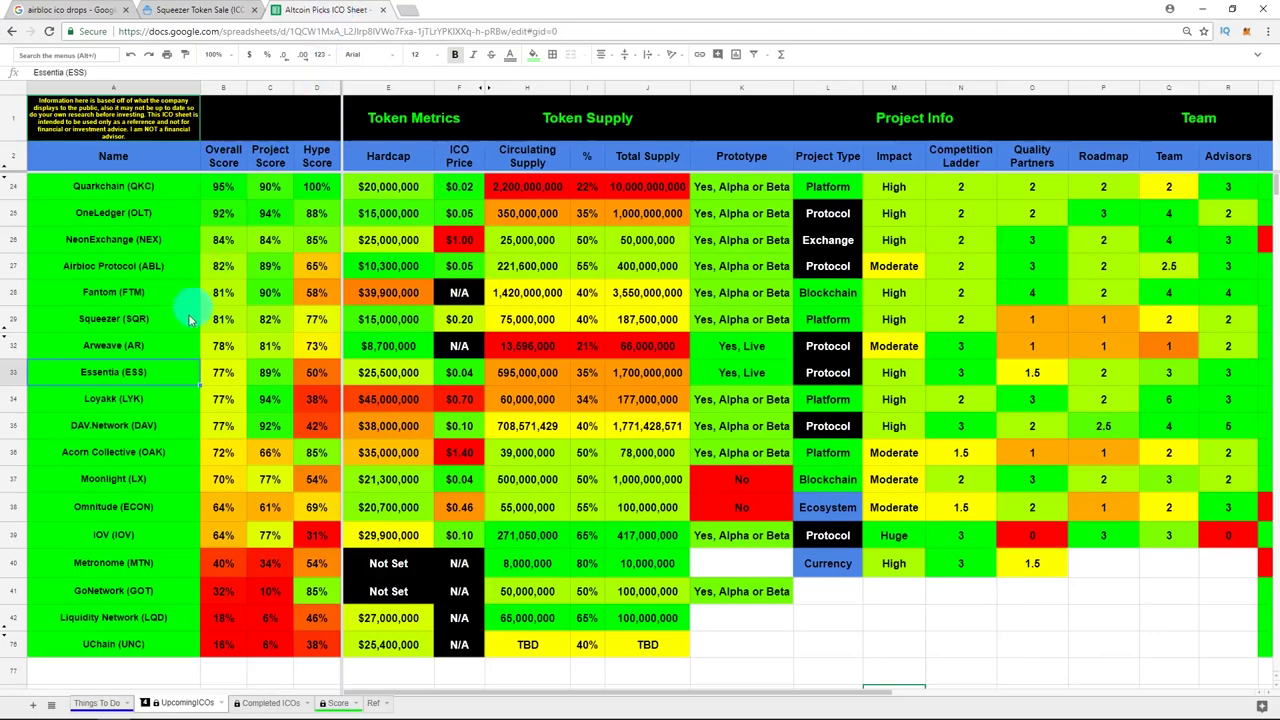
{"action": "left_click", "coordinate": [308, 324]}
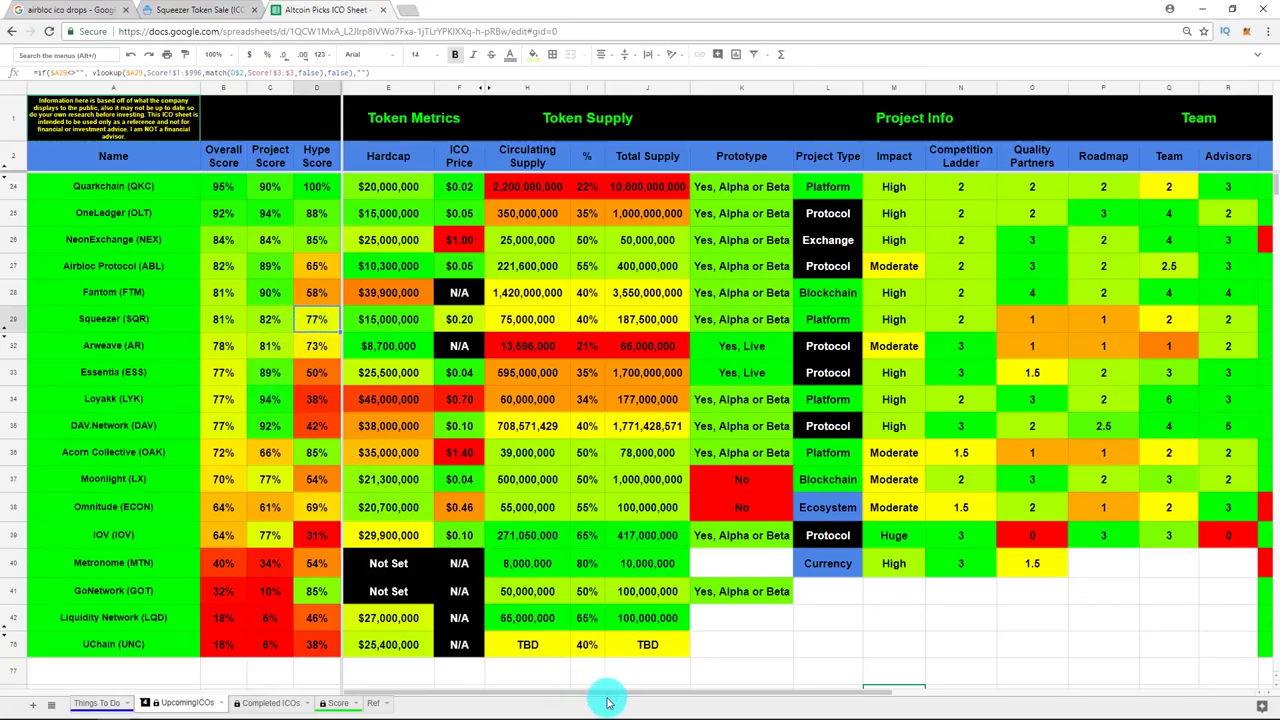
{"action": "left_click_drag", "start_coordinate": [608, 694], "coordinate": [908, 686]}
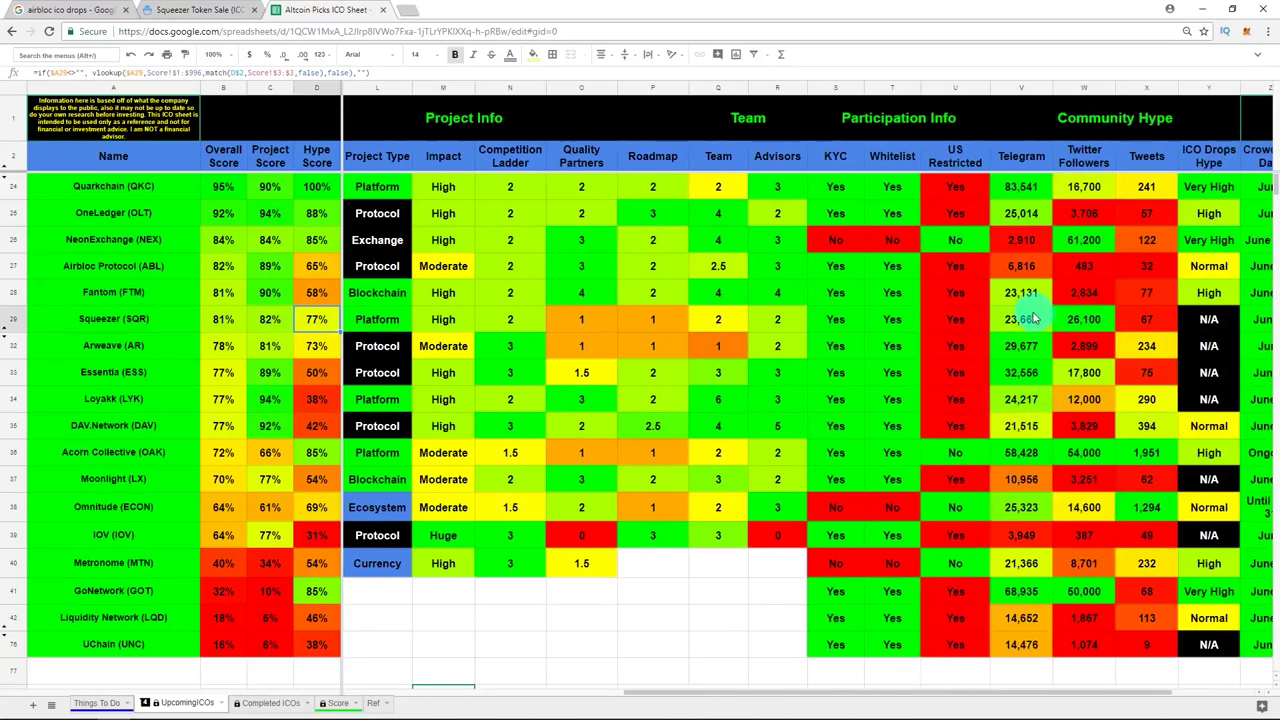
{"action": "left_click", "coordinate": [1040, 319]}
{"action": "left_click", "coordinate": [1076, 320]}
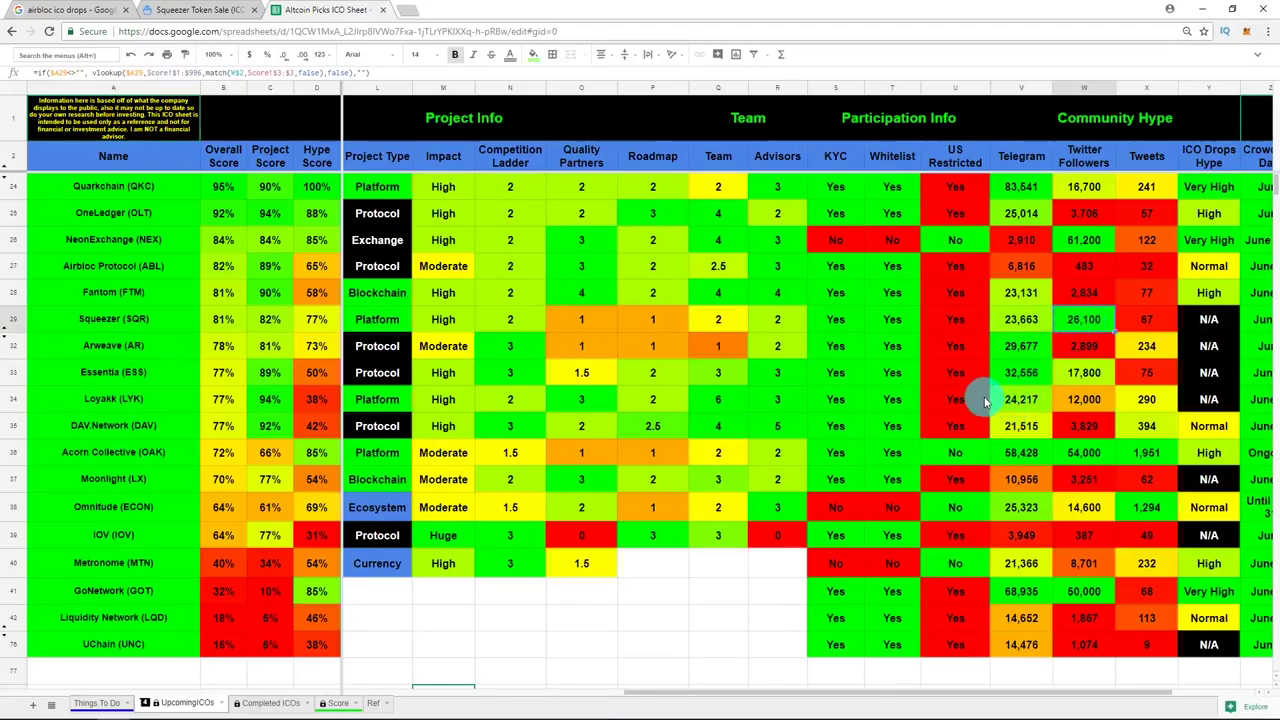
{"action": "mouse_move", "coordinate": [688, 690]}
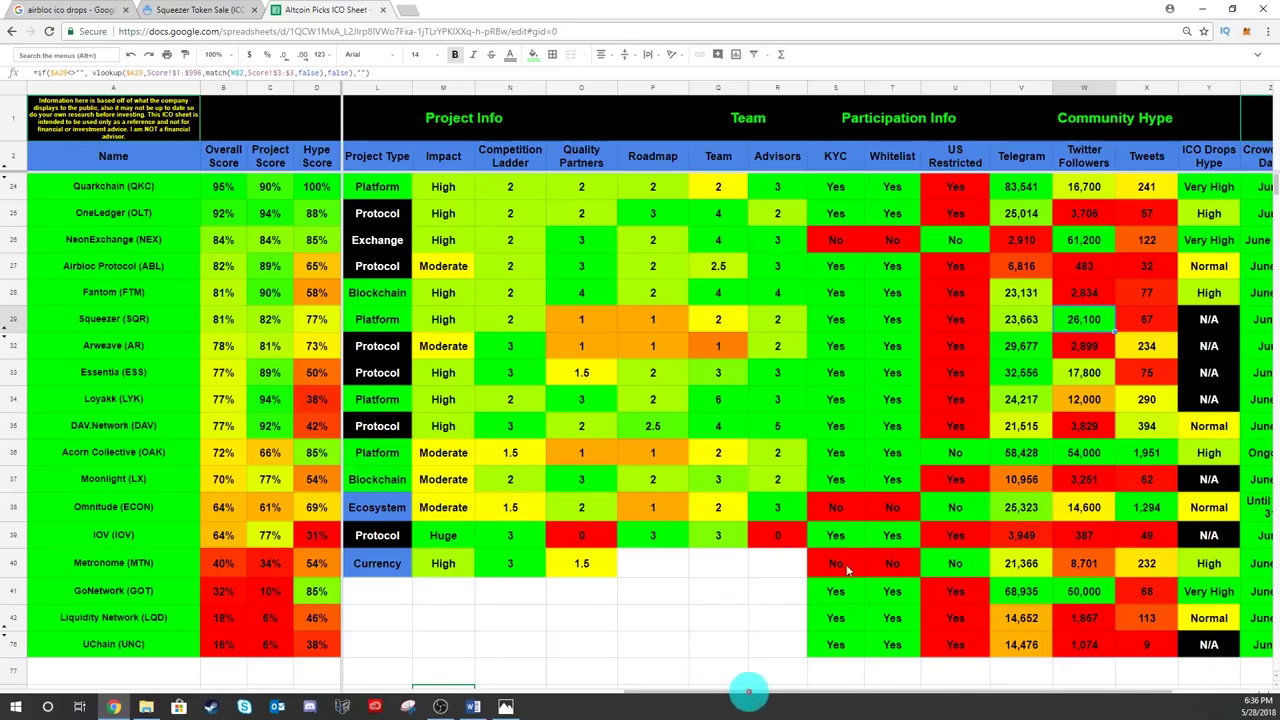
{"action": "scroll", "coordinate": [1160, 340], "scroll_direction": "right", "scroll_amount": 1}
{"action": "left_click", "coordinate": [1140, 319]}
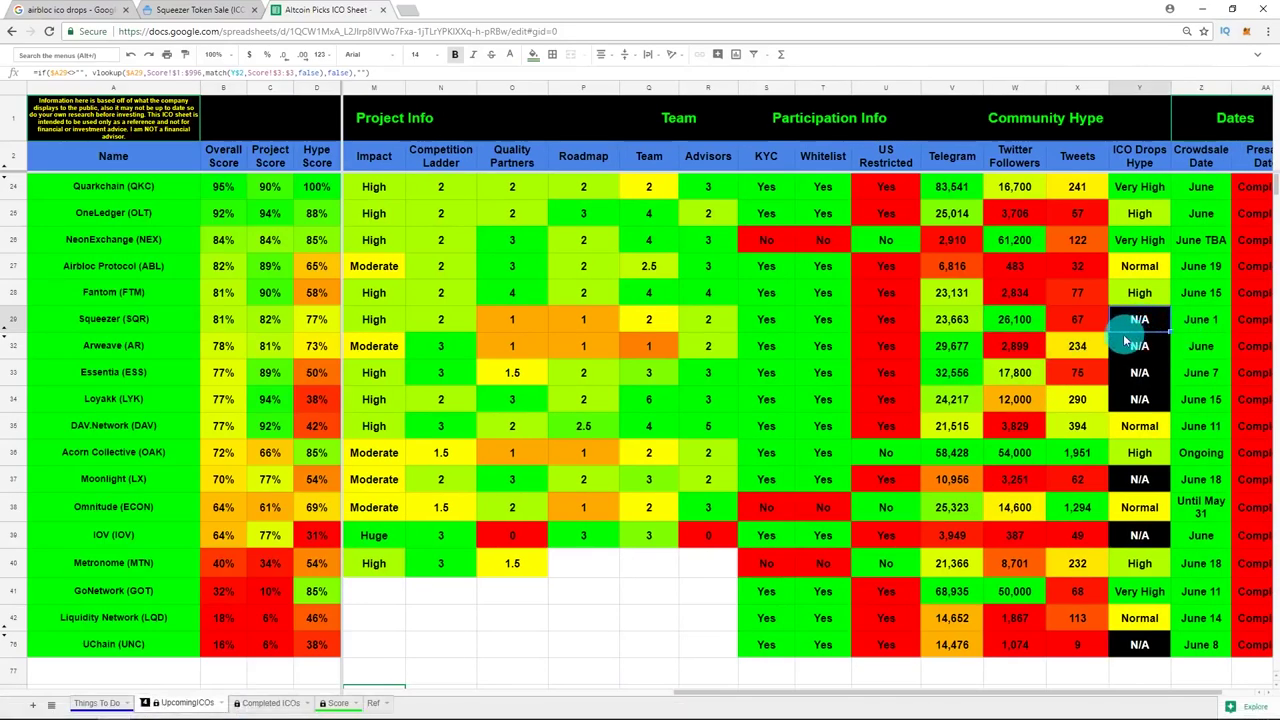
{"action": "left_click_drag", "start_coordinate": [757, 694], "coordinate": [423, 691]}
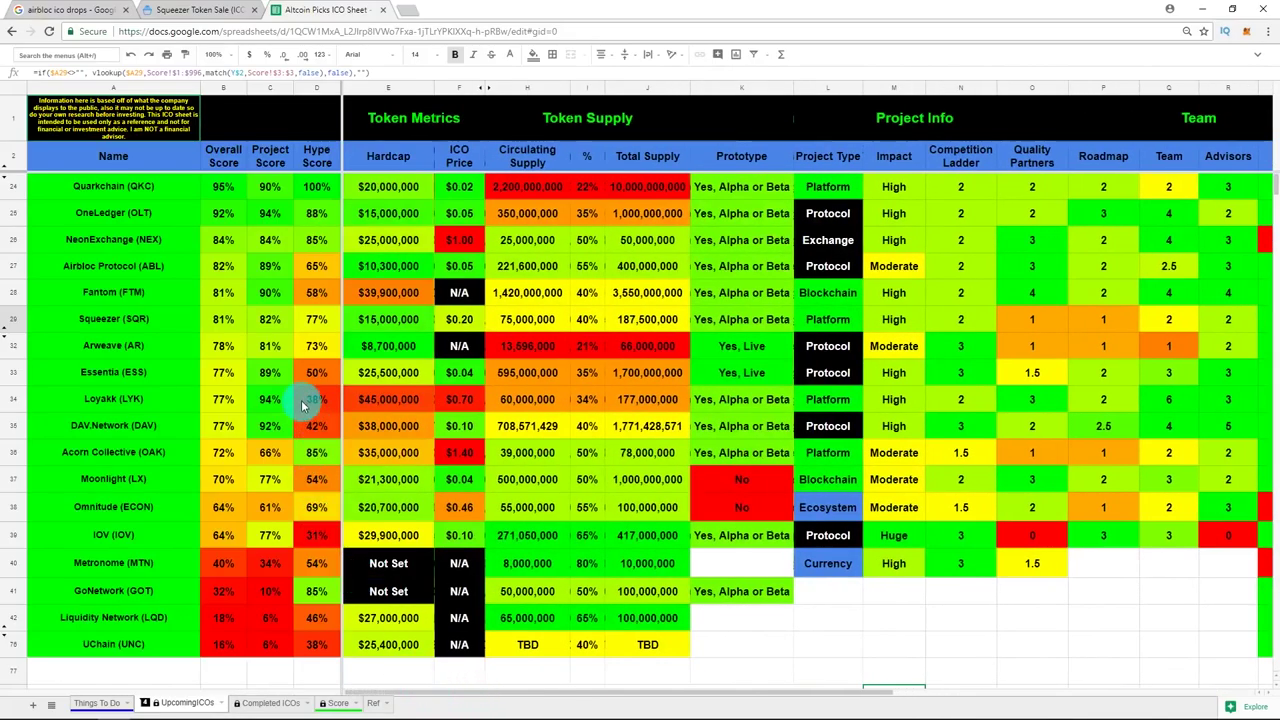
{"action": "left_click", "coordinate": [268, 328]}
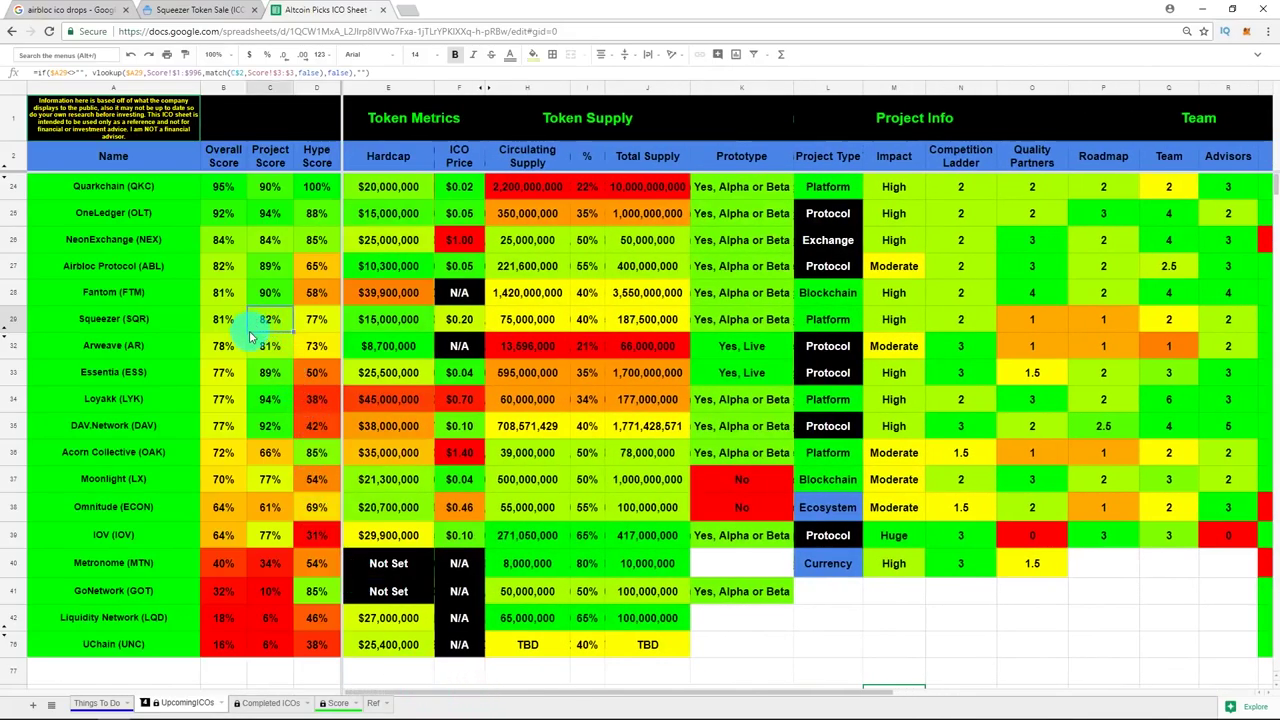